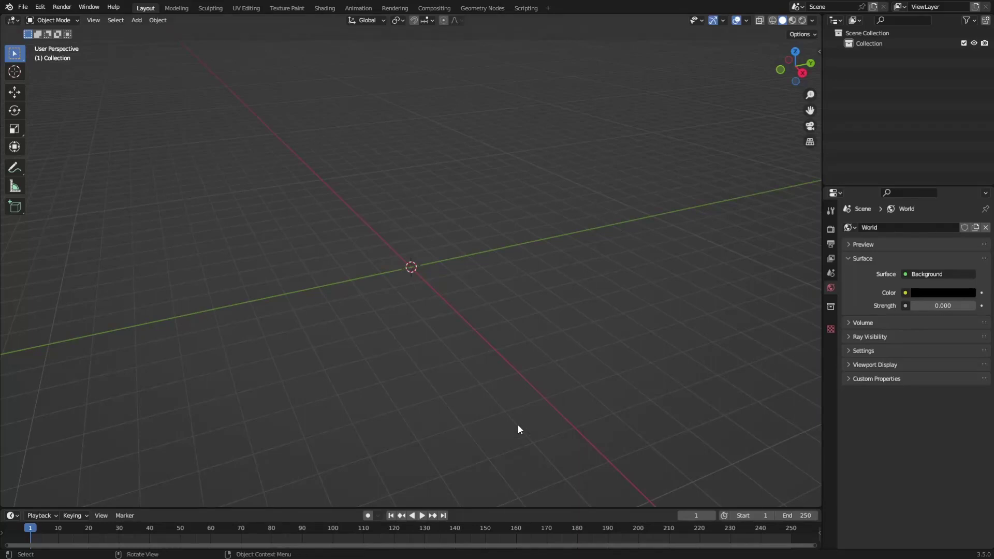
Save the Nebula.blend file.
key("ctrl+s")
key("ctrl+s")
middle_click_drag(552, 328, 721, 277)
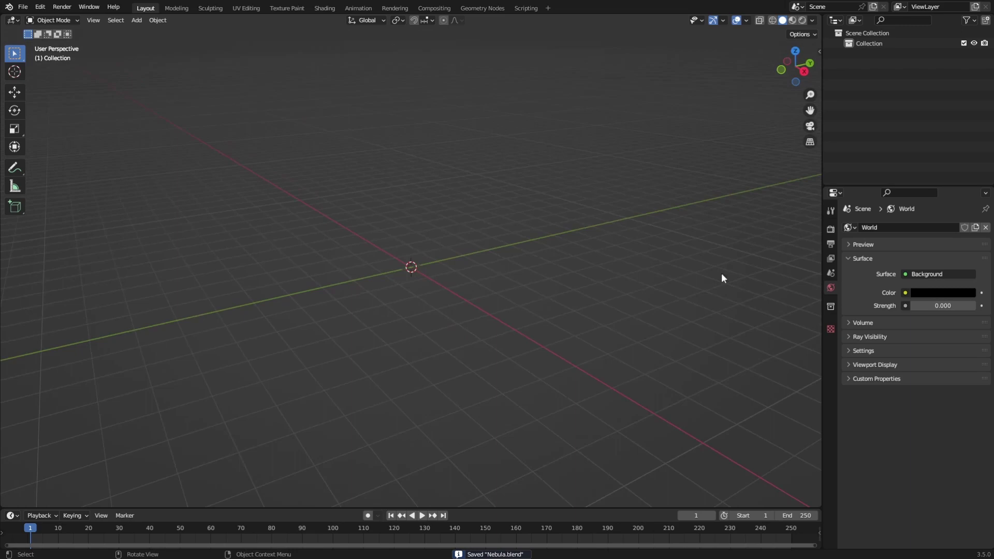
Review the Cycles render settings for sampling, volumes, performance and color management, and return to the World settings.
left_click(830, 229)
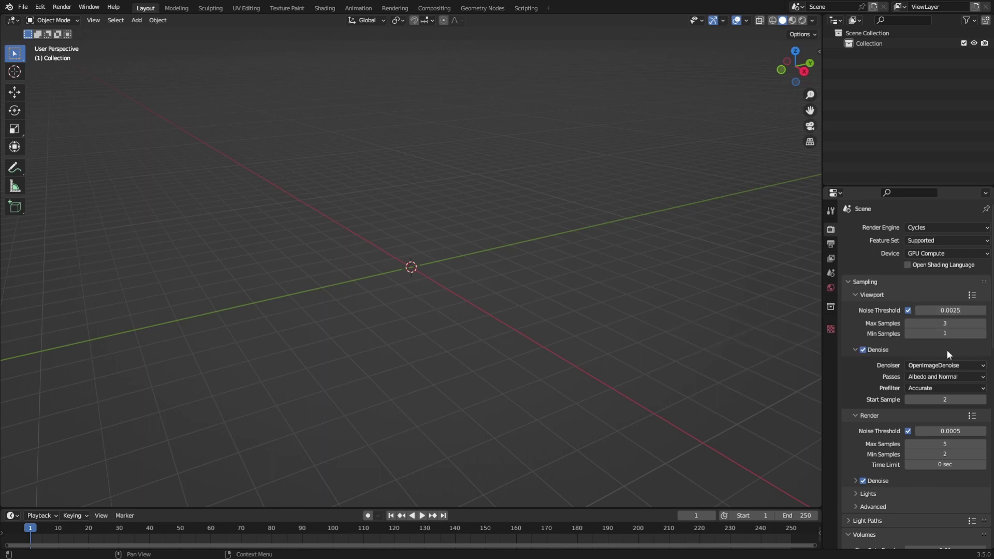
scroll(948, 362, "down", 6)
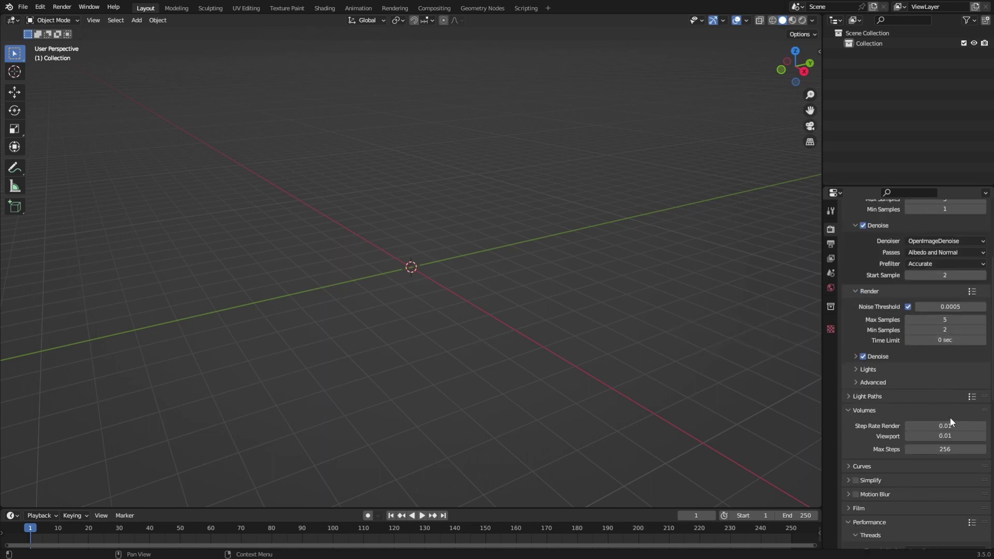
scroll(895, 429, "down", 7)
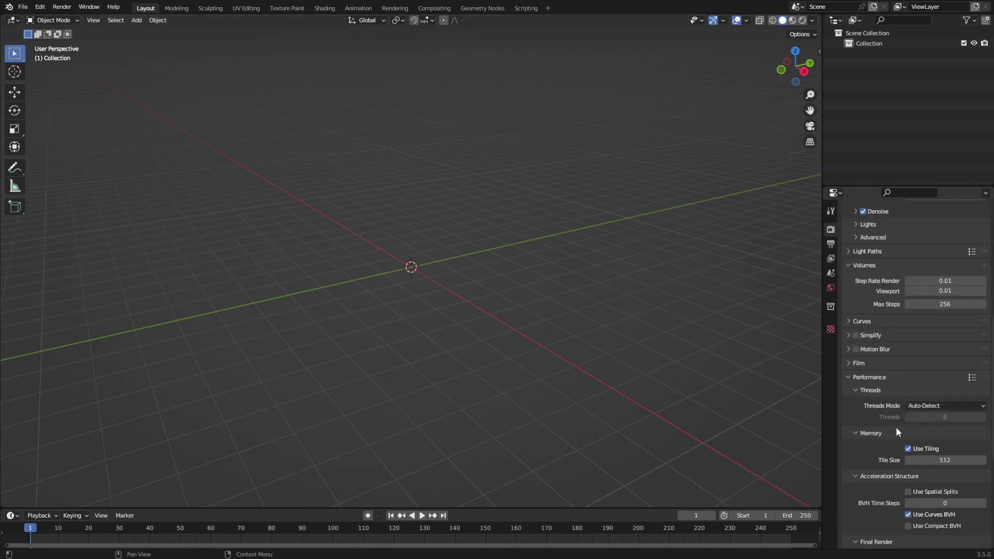
scroll(896, 425, "down", 10)
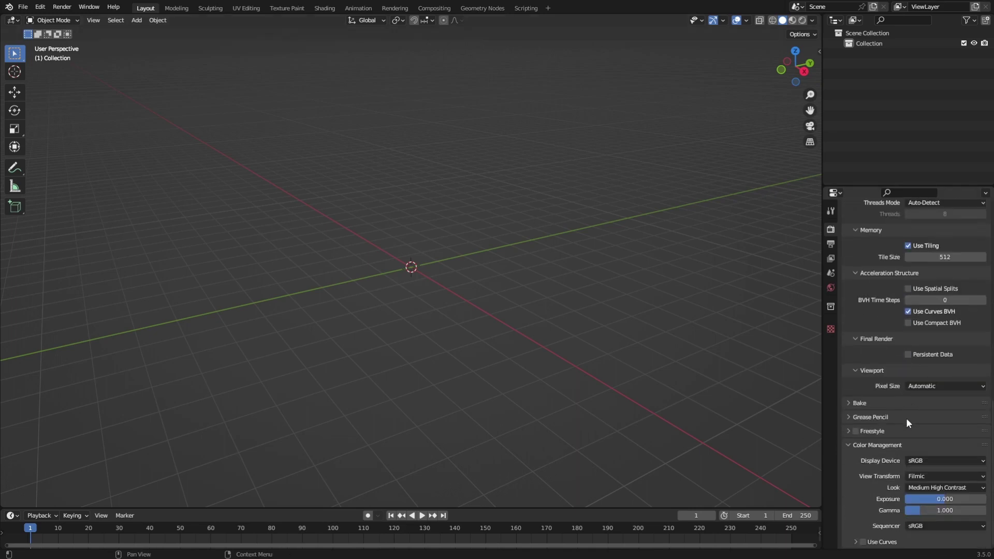
scroll(909, 417, "up", 20)
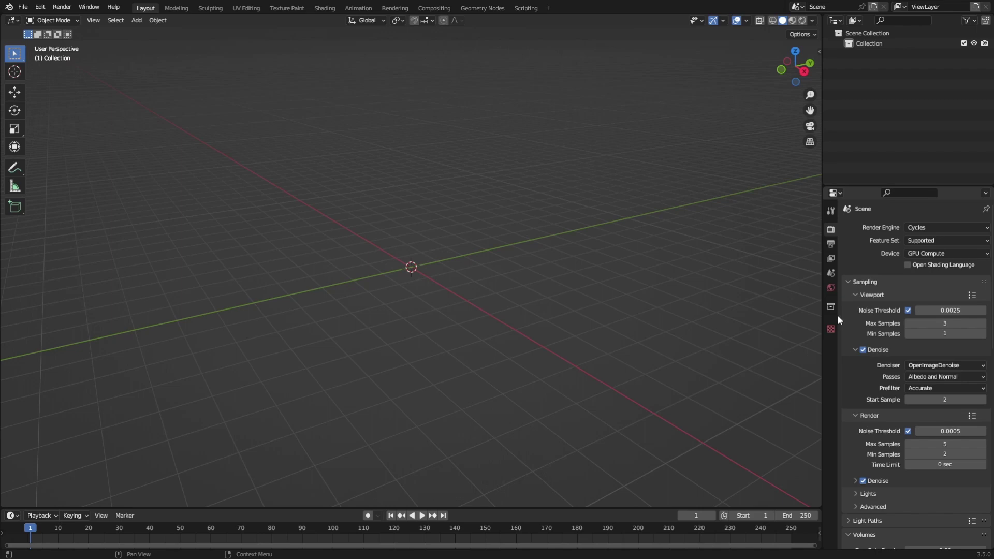
left_click(830, 287)
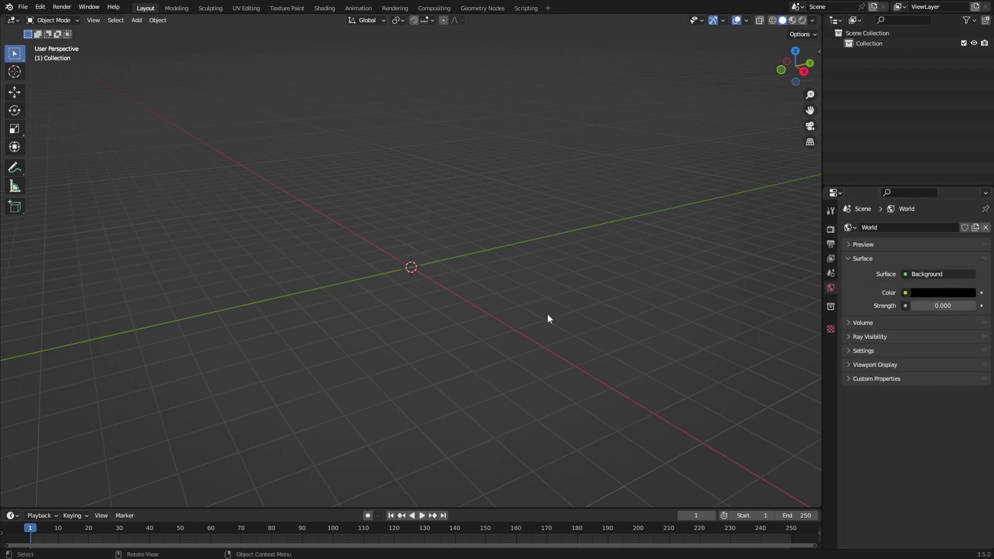
Save the file and add a mesh cube at the scene origin.
key("ctrl+s")
key("shift+a")
mouse_move(543, 257)
left_click(568, 269)
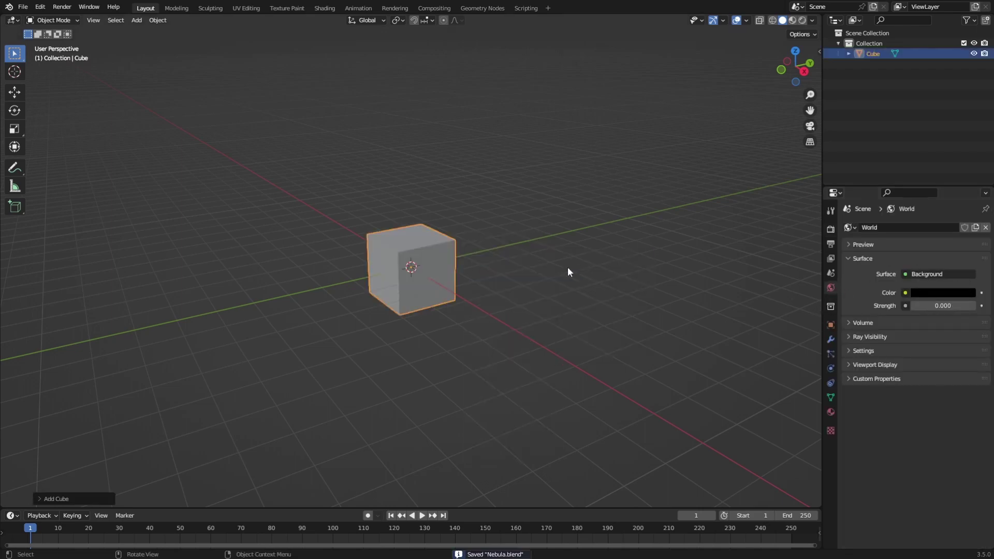
middle_click_drag(481, 277, 501, 286)
scroll(545, 288, "up", 1)
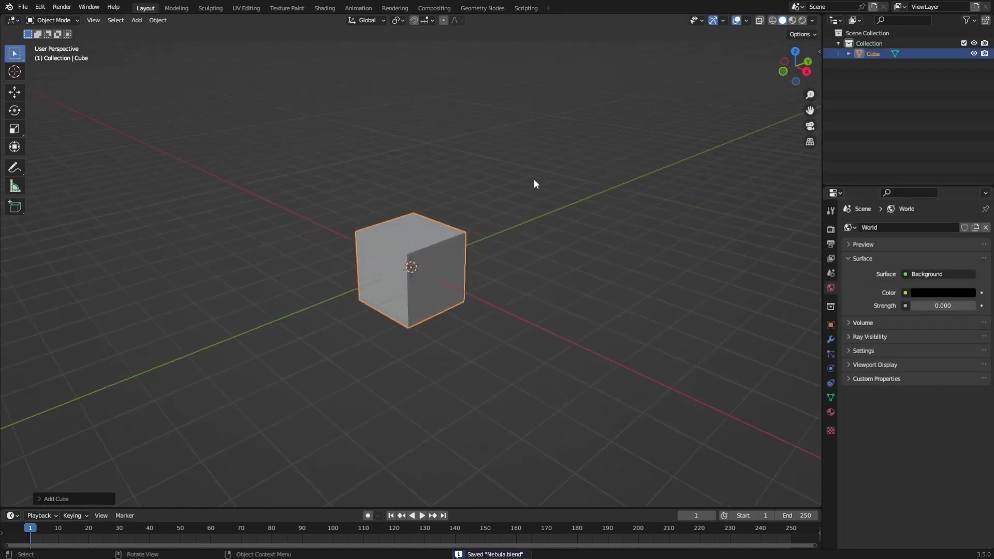
Switch to the Shading workspace and merge the file browser and image editor into the 3D viewport and node editor.
left_click(325, 8)
right_click(150, 204)
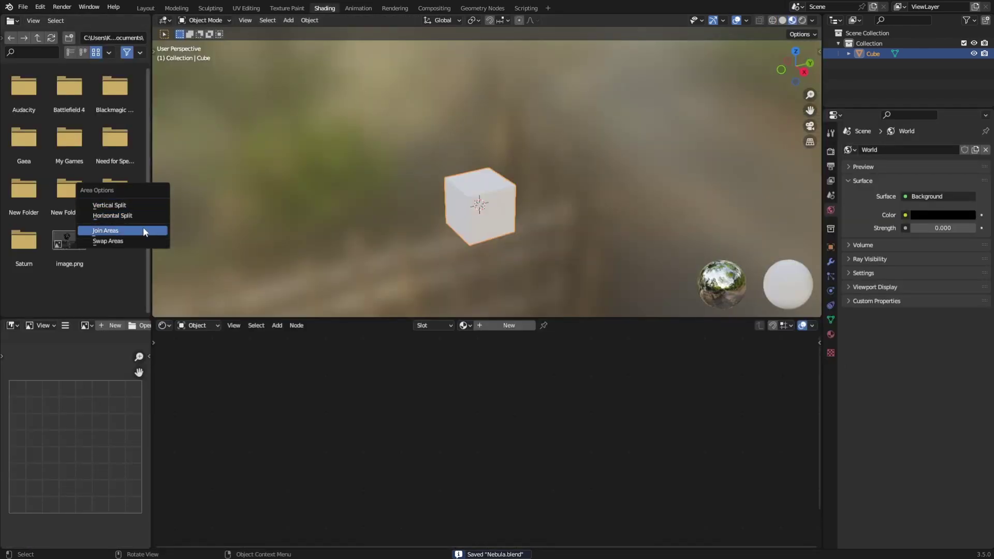
left_click(143, 230)
right_click(148, 335)
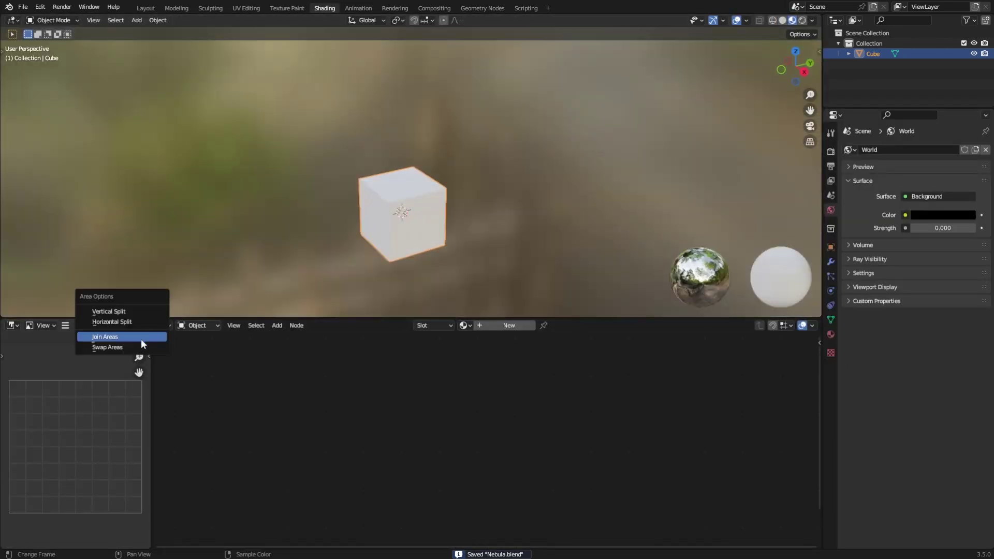
left_click(141, 338)
left_click(126, 339)
left_click_drag(392, 318, 391, 330)
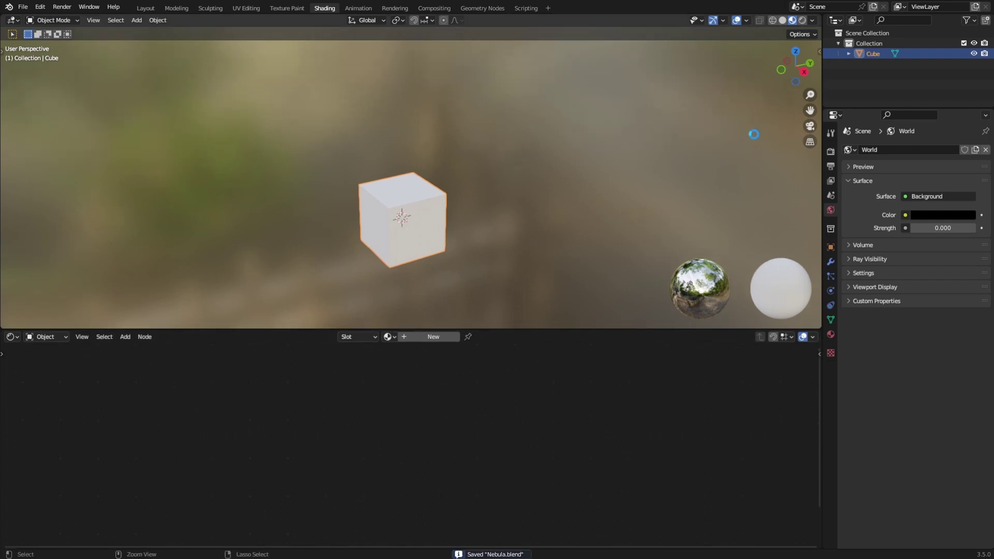
Assign the existing material to the cube and rename it Nebula.
left_click(388, 337)
left_click(391, 349)
double_click(420, 337)
type("N")
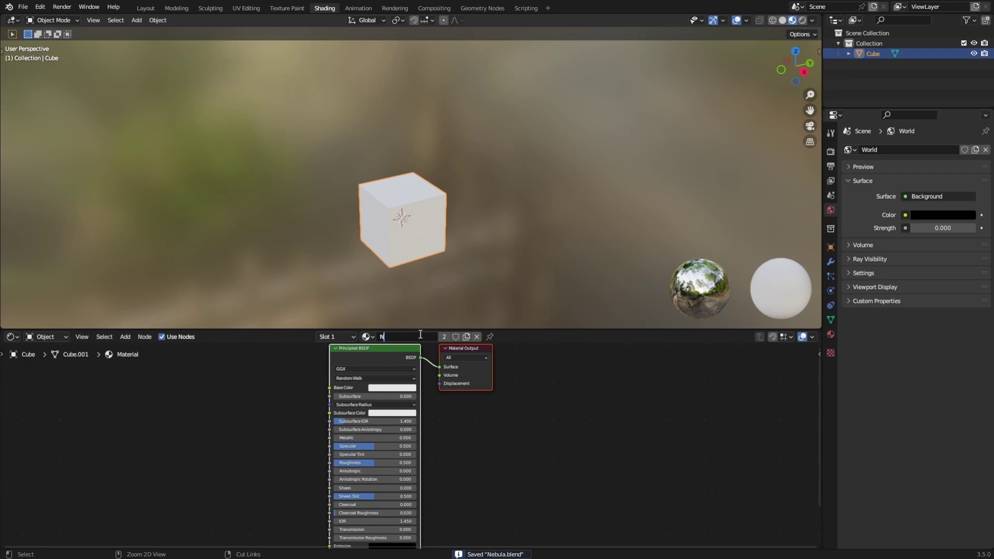
type("ebula")
key("Return")
Delete the Principled BSDF node and show the viewport in Rendered shading with the cube selected.
key("Home")
key("x")
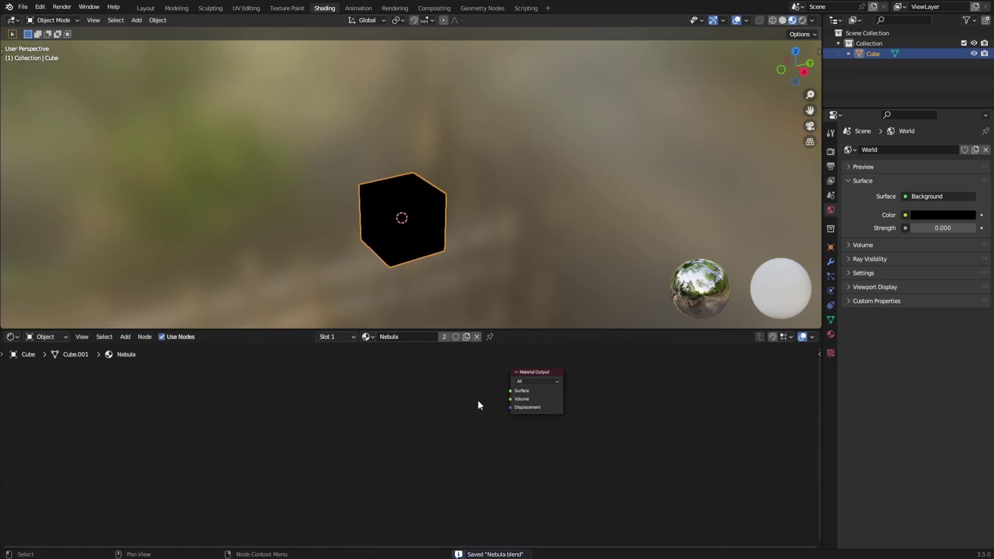
left_click(803, 20)
left_click(600, 246)
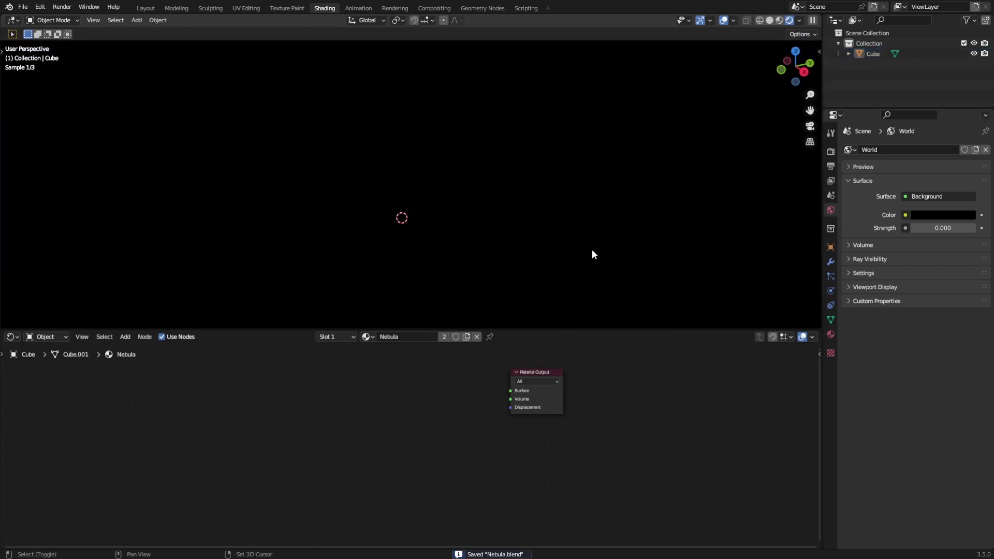
left_click(416, 220)
Disable viewport denoising in the render sampling settings.
left_click(831, 151)
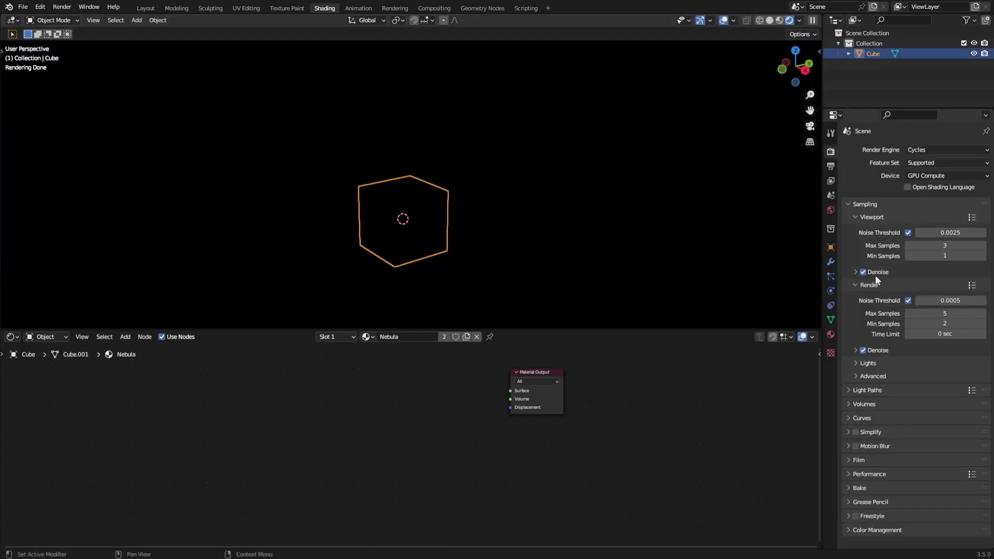
middle_click_drag(575, 263, 623, 237, "shift")
scroll(605, 237, "up", 1)
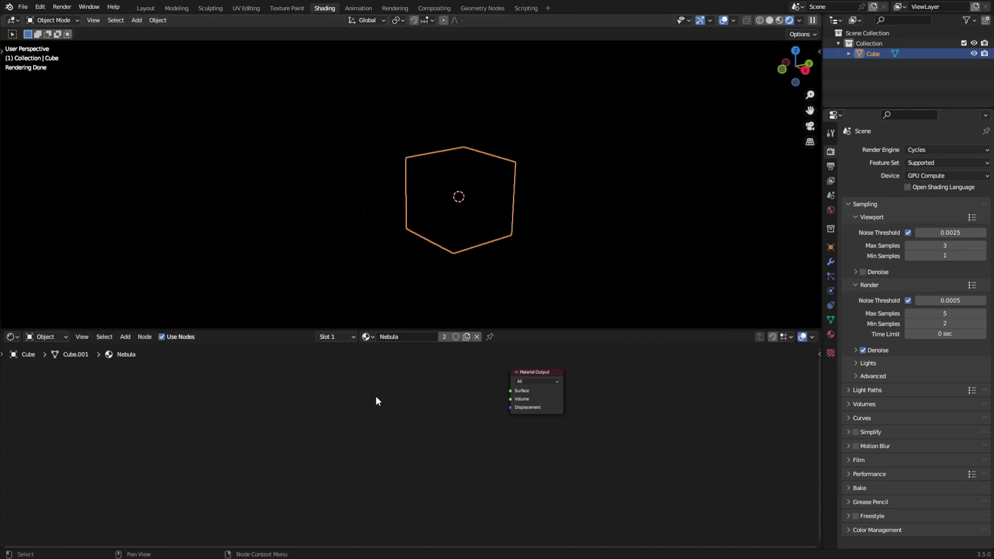
Add a Noise Texture node to the Nebula material with Texture Coordinate and Mapping nodes attached.
middle_click_drag(352, 401, 509, 419)
key("shift+a")
left_click(439, 392)
type("noise")
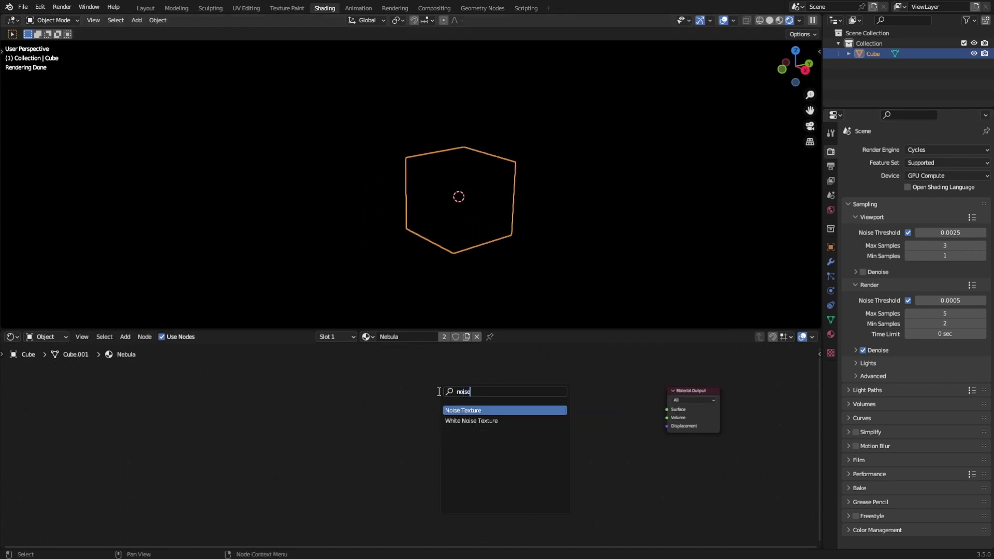
key("Return")
key("ctrl+t")
Replace the Mapping node with a direct link from Object coordinates to the Noise Texture's vector, and preview the noise on the cube.
left_click(324, 408)
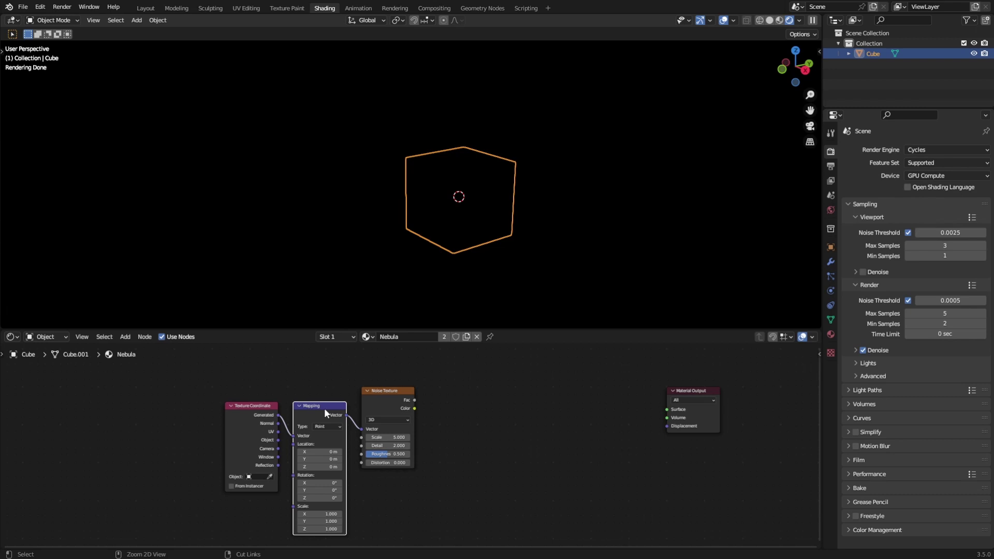
key("x")
left_click_drag(275, 439, 320, 411)
left_click(381, 399, "ctrl+shift")
key("ctrl+s")
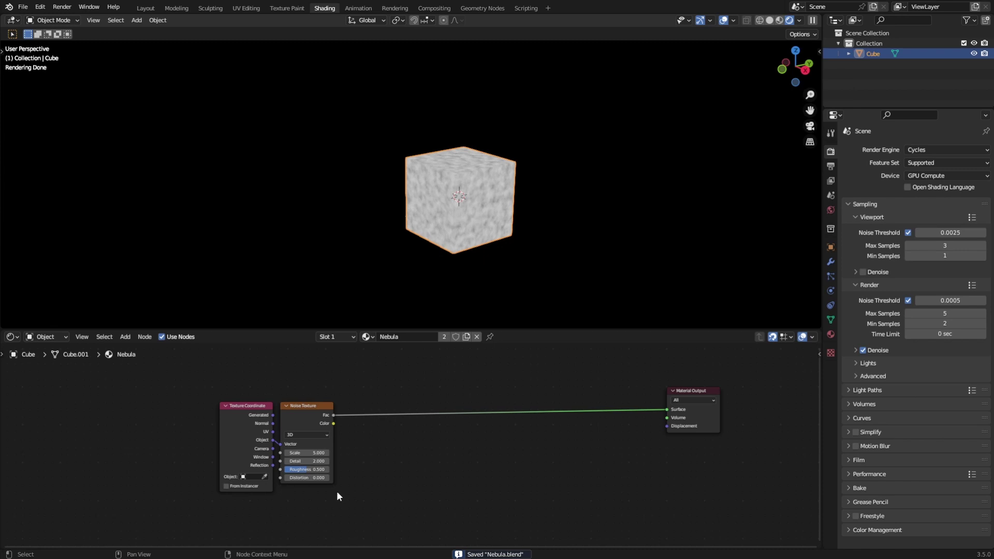
Set the Noise Texture's scale to 1.5 and its detail to 10.
left_click_drag(322, 453, 314, 453)
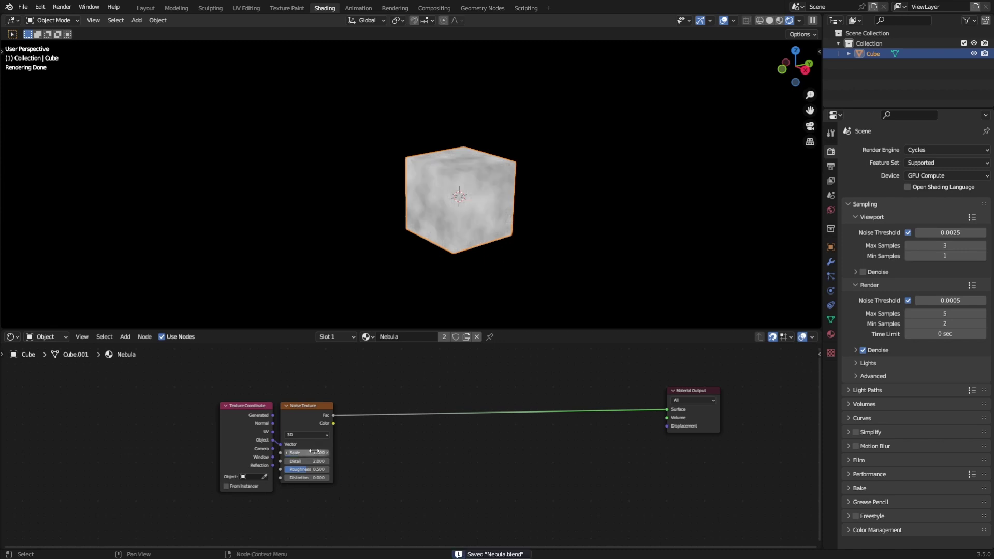
scroll(324, 447, "up", 1)
left_click(315, 461)
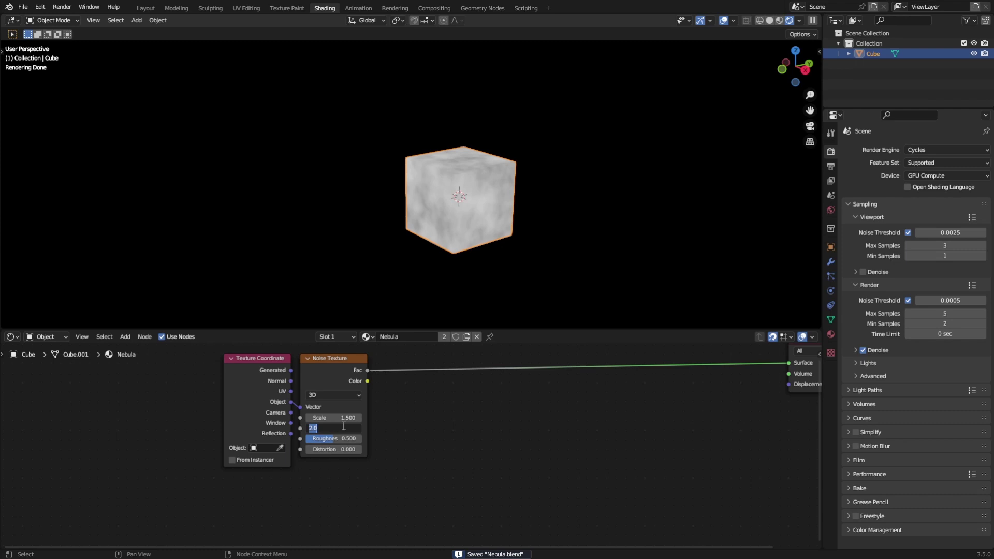
type("10")
key("Return")
scroll(513, 259, "up", 4)
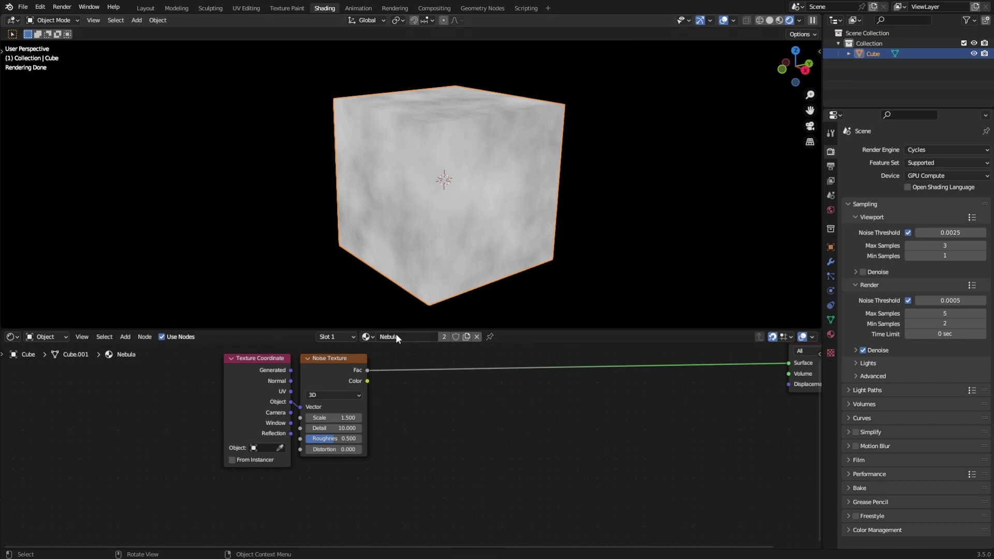
Try out other detail amounts on the Noise Texture and return the detail to 10.
left_click_drag(339, 428, 414, 428)
left_click(341, 428)
type("10")
key("Return")
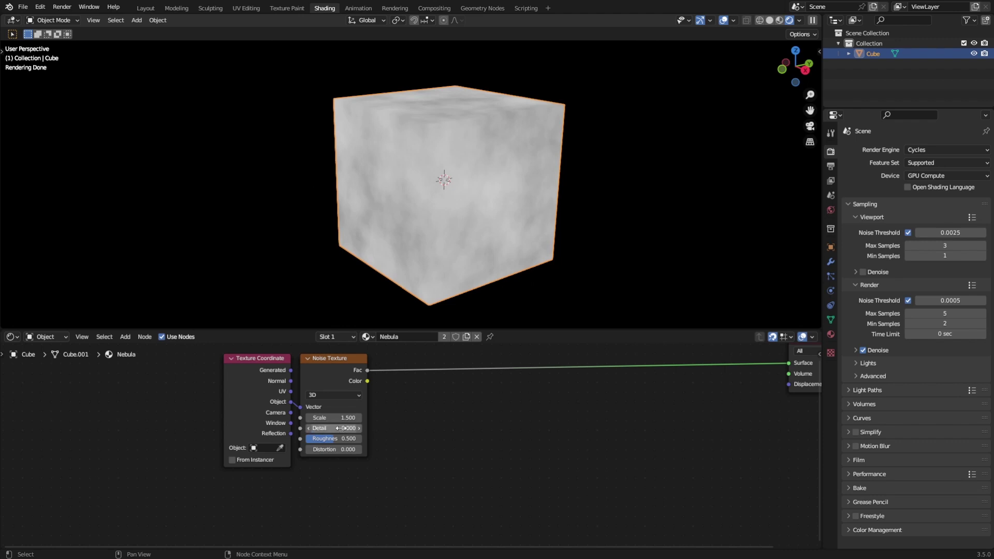
Set the Noise Texture's detail to 8 and save the file.
left_click(342, 428)
type("8")
key("Return")
left_click_drag(342, 428, 331, 428, "shift")
key("Escape")
key("ctrl+s")
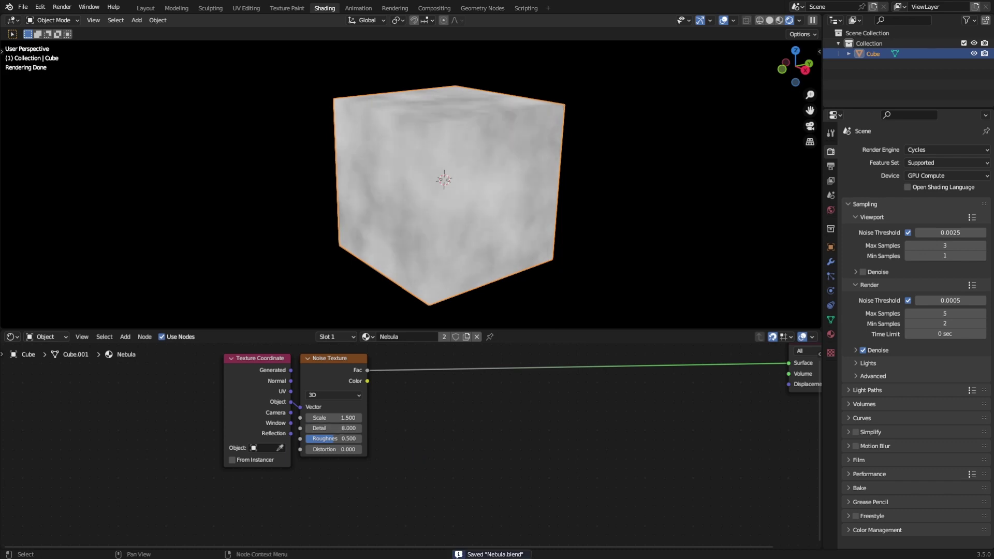
Set the Noise Texture's roughness to 0.45 and save the file.
left_click(342, 439)
type("0.45")
key("Return")
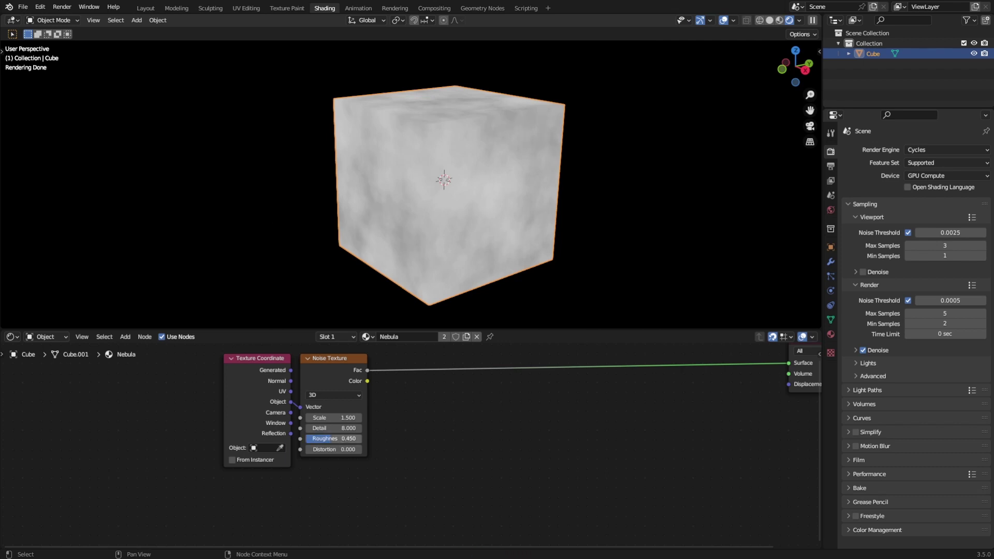
key("ctrl+s")
Duplicate the Noise Texture node and insert the copy between the original and the Material Output.
middle_click_drag(365, 436, 357, 466)
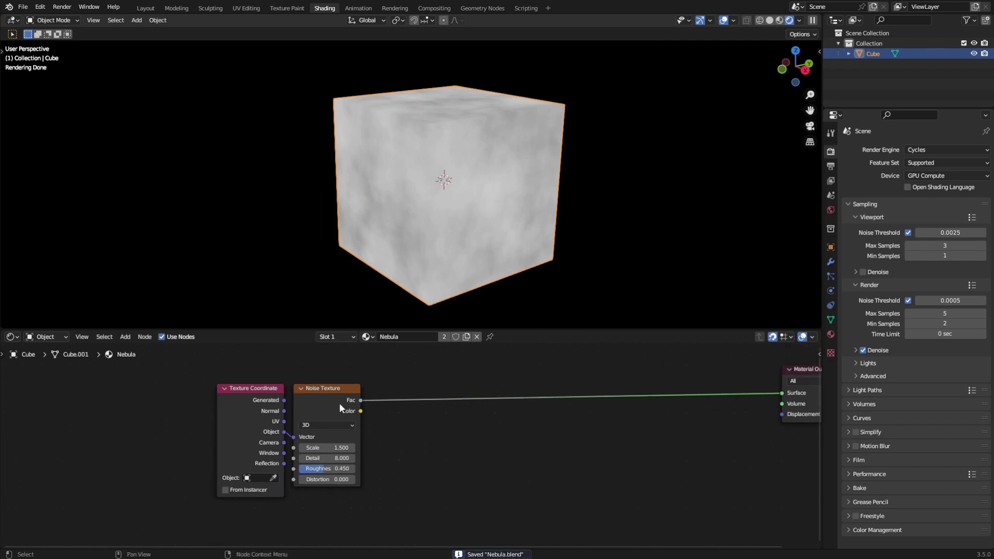
left_click(342, 395)
key("shift+d")
left_click(390, 396)
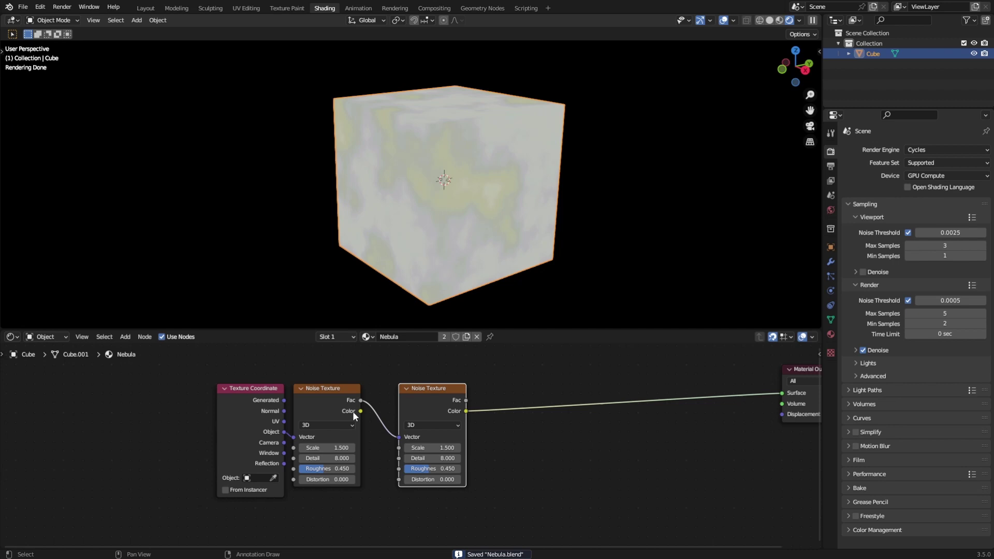
Link the first Noise Texture's Color output to the second's vector, and preview the second's Fac output on the cube.
left_click_drag(361, 411, 394, 406)
left_click(449, 396, "ctrl+shift")
left_click(495, 433)
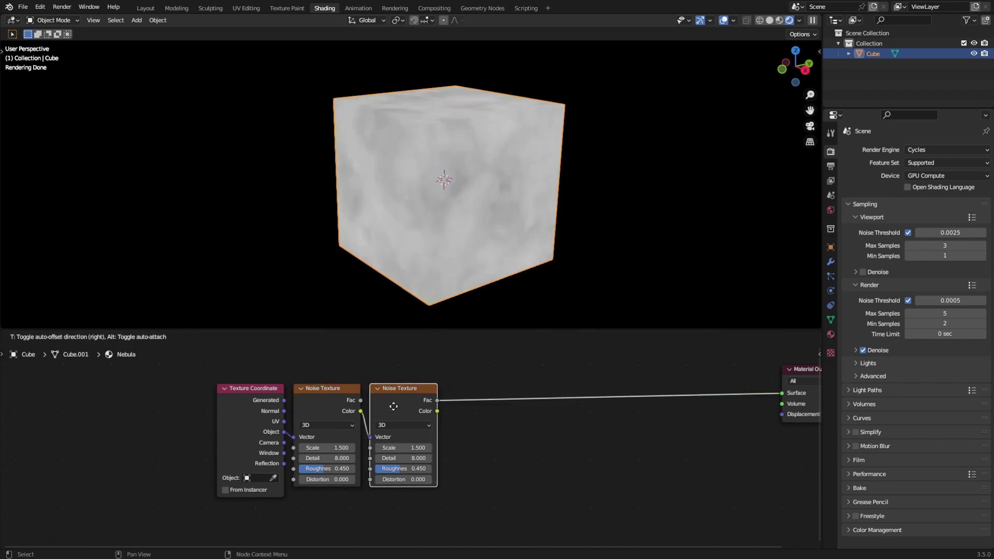
left_click(471, 433)
key("ctrl+s")
Set the second Noise Texture's scale to 5.
left_click(414, 448)
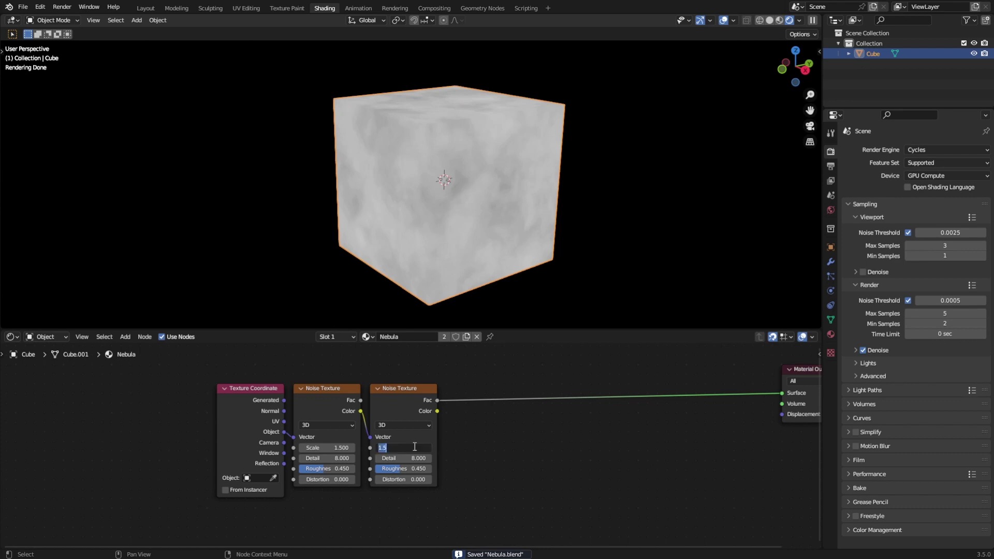
type("5")
key("Return")
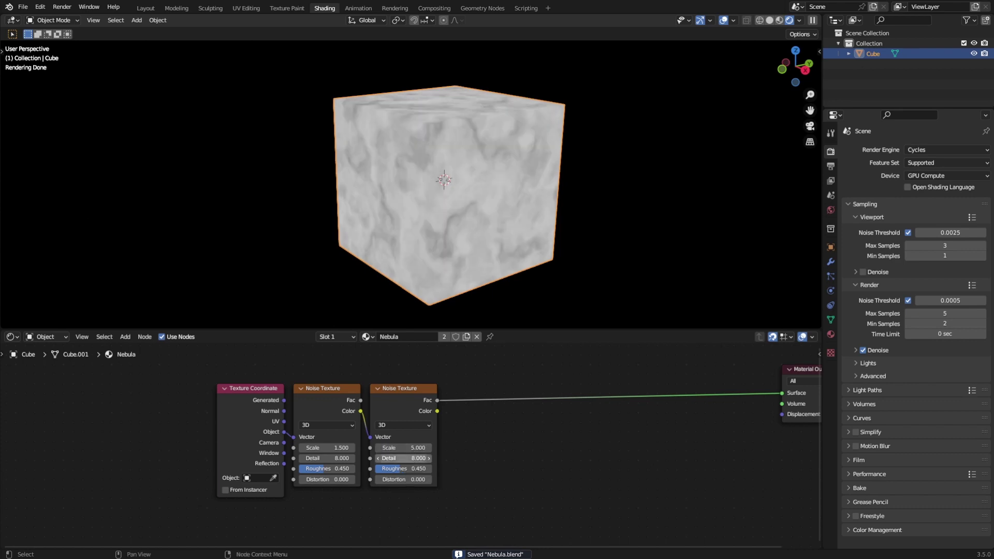
Try a detail of 10 on the second Noise Texture and return it to 8.
left_click(414, 458)
type("10")
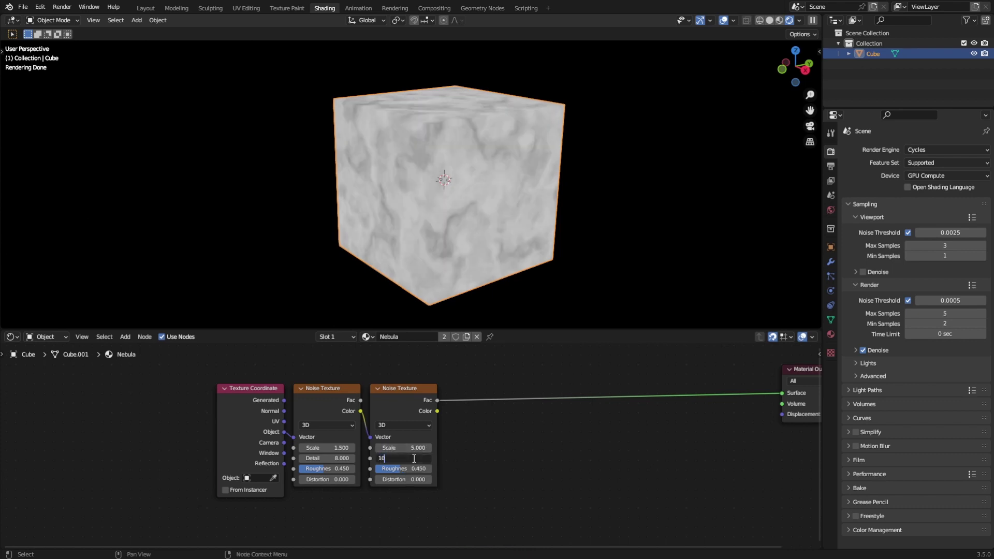
key("Return")
left_click(409, 459)
type("8")
key("Return")
Save the file and set the second Noise Texture's roughness to 0.7.
key("ctrl+s")
scroll(495, 448, "up", 2)
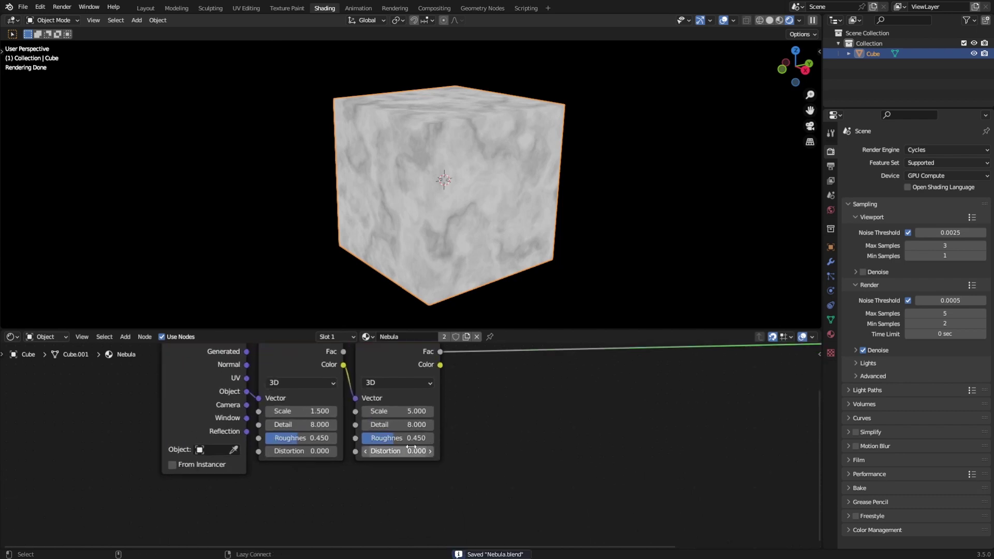
left_click(402, 443)
key("BackSpace")
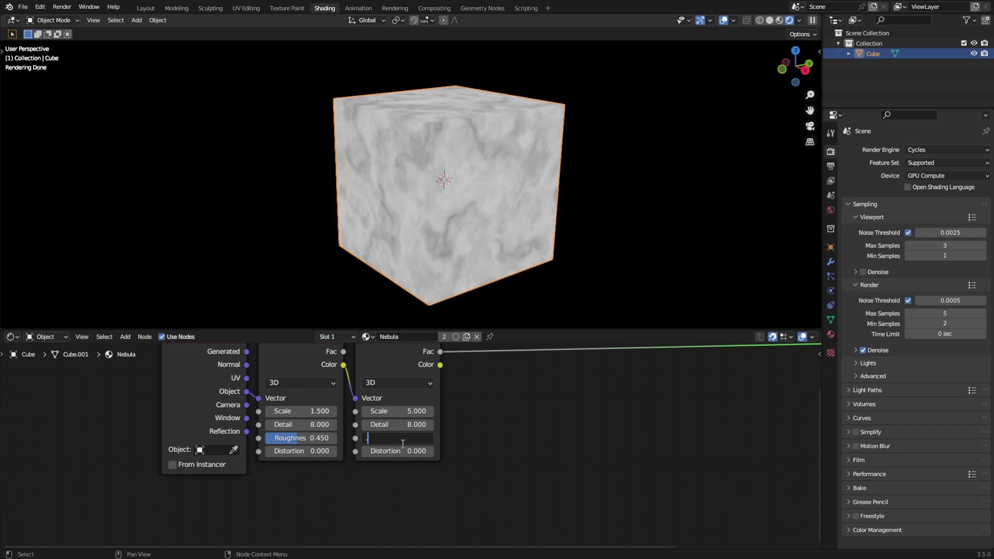
type(".7")
key("Return")
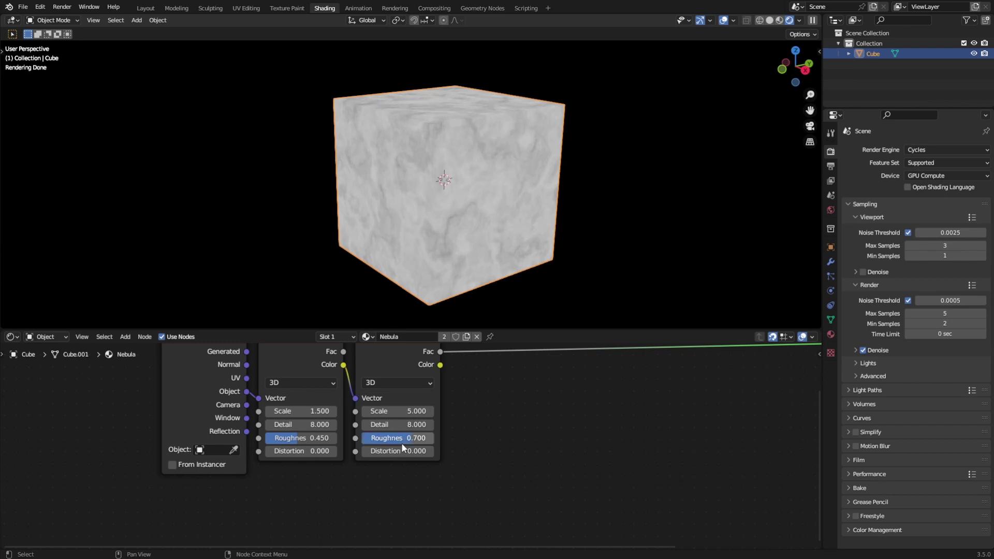
Save the file and set the second Noise Texture's roughness to 0.675.
mouse_move(402, 443)
left_mouse_down("shift")
mouse_move(387, 443)
mouse_move(407, 438)
left_mouse_up("shift")
left_click(410, 441)
key("Return")
key("ctrl+s")
left_click(407, 444)
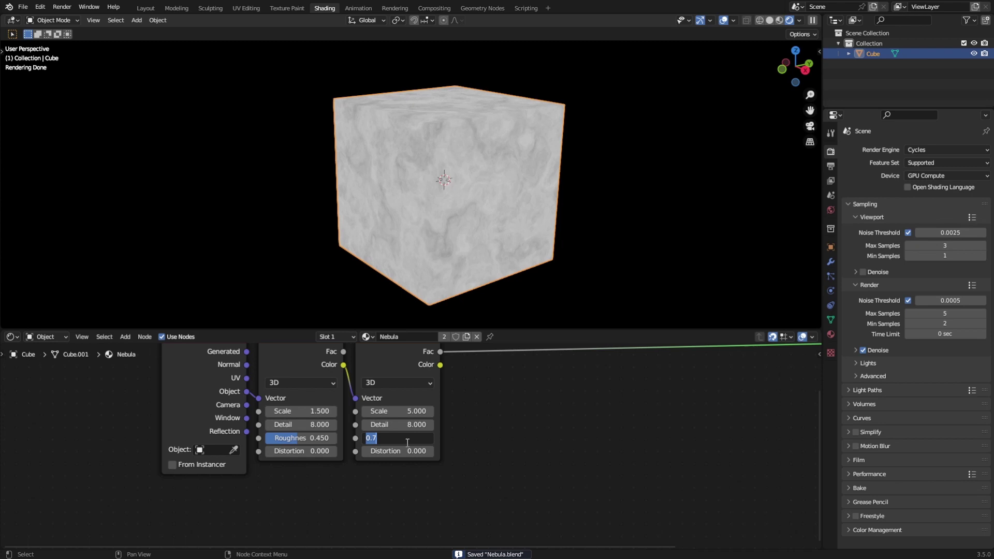
key("BackSpace")
type("0.675")
key("Return")
Insert a ColorRamp node between the second Noise Texture's Fac output and the Material Output.
scroll(463, 442, "down", 2)
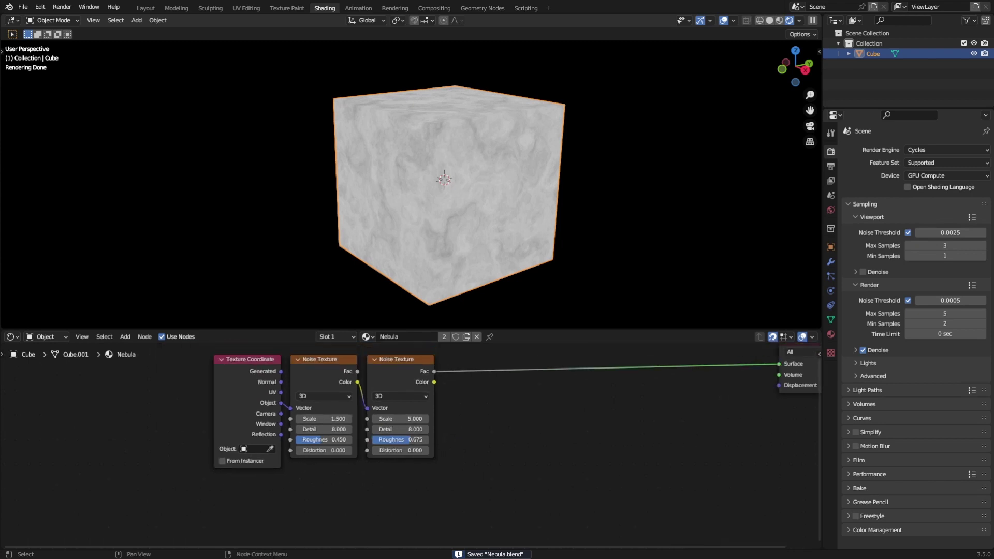
middle_click_drag(472, 421, 369, 487)
key("shift+a")
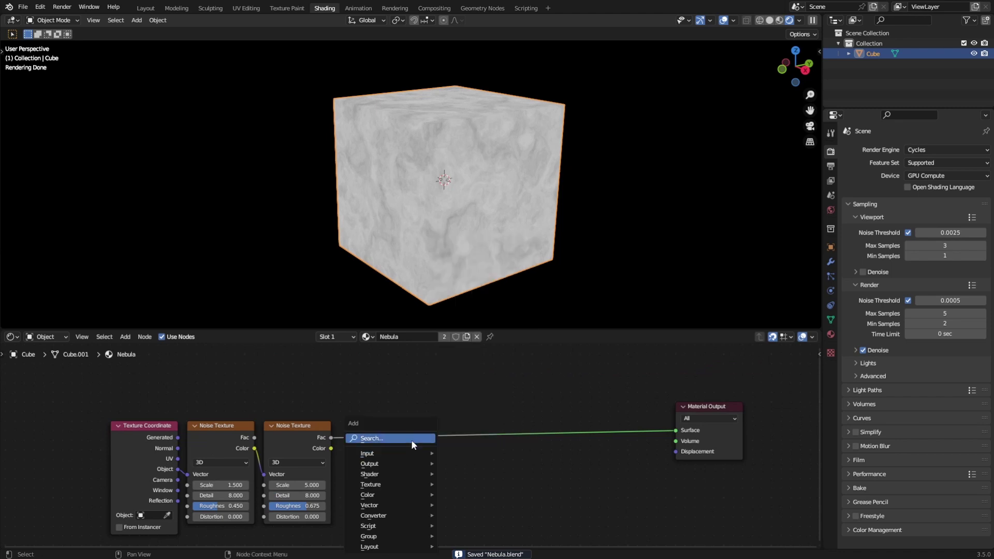
left_click(411, 439)
type("col")
key("Return")
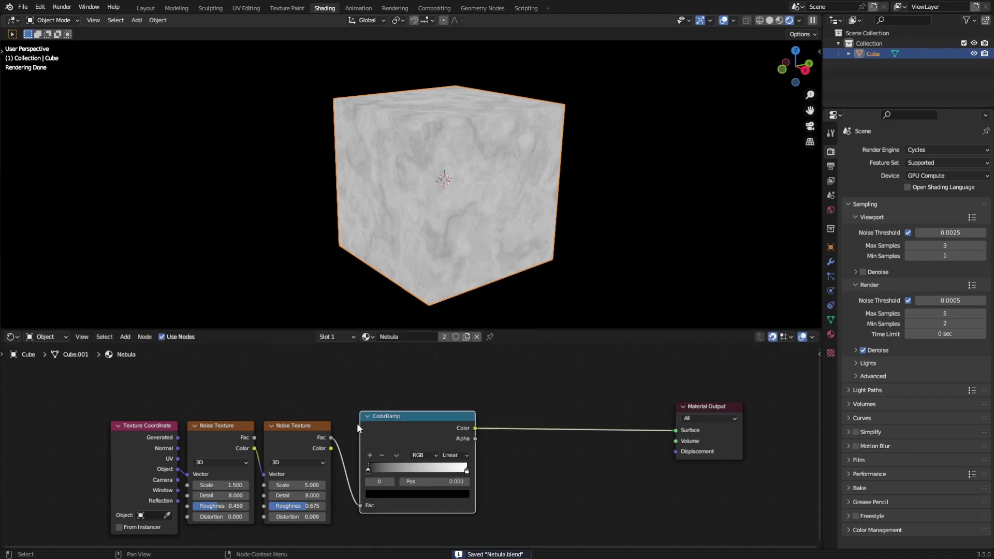
left_click(365, 423)
Switch the ColorRamp's interpolation to Constant.
left_click(470, 453)
left_click(464, 508)
key("Home")
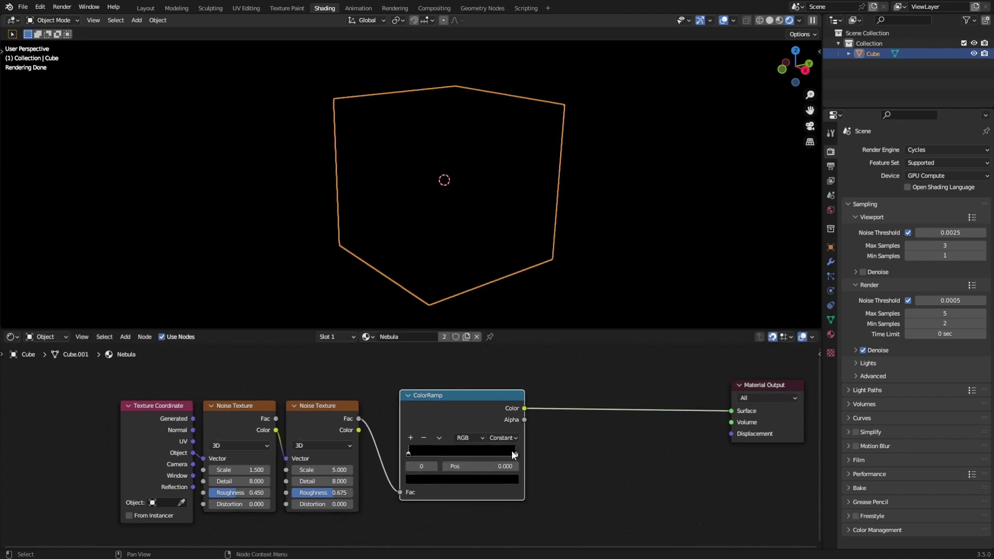
Move the ColorRamp's white stop to position 0.585.
left_click_drag(516, 454, 486, 453)
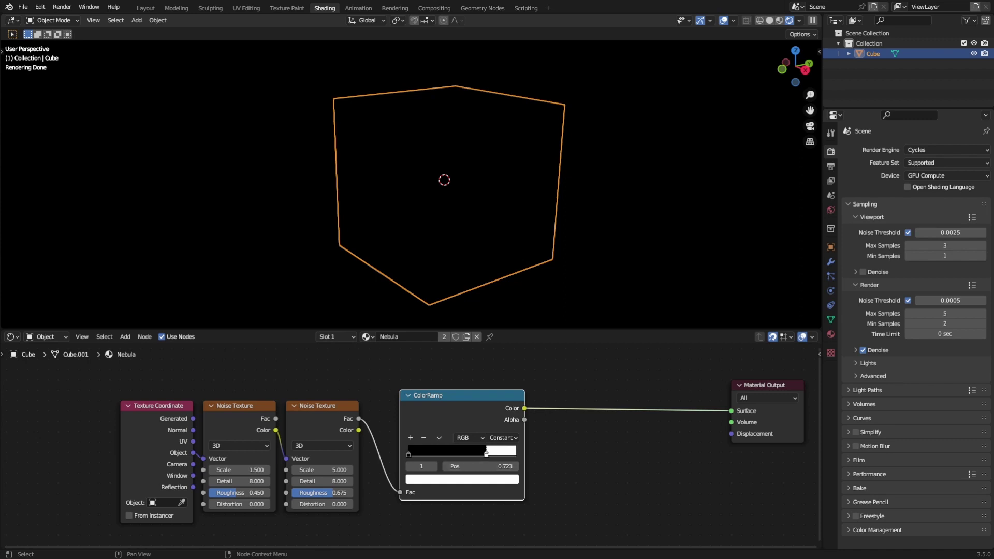
left_click(501, 468)
type("0.585")
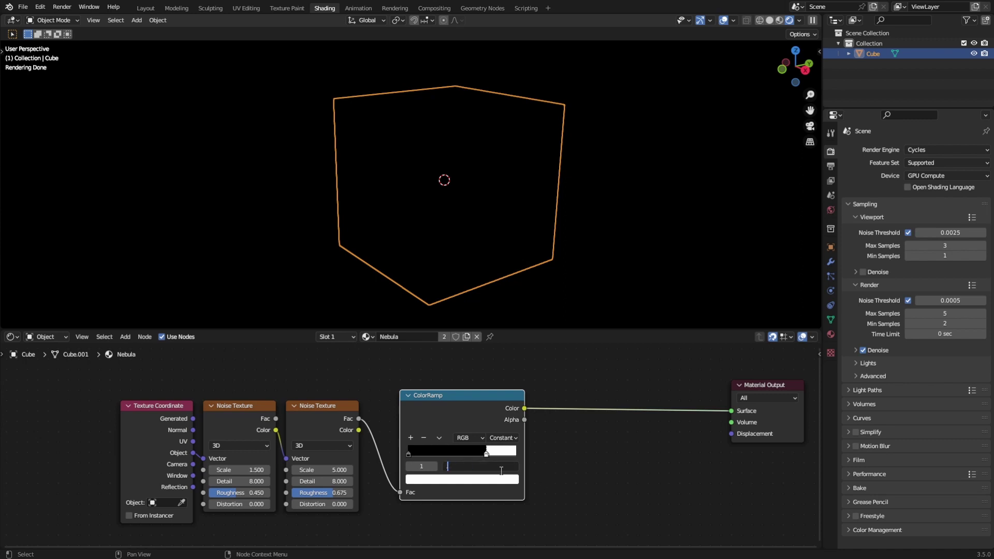
key("Return")
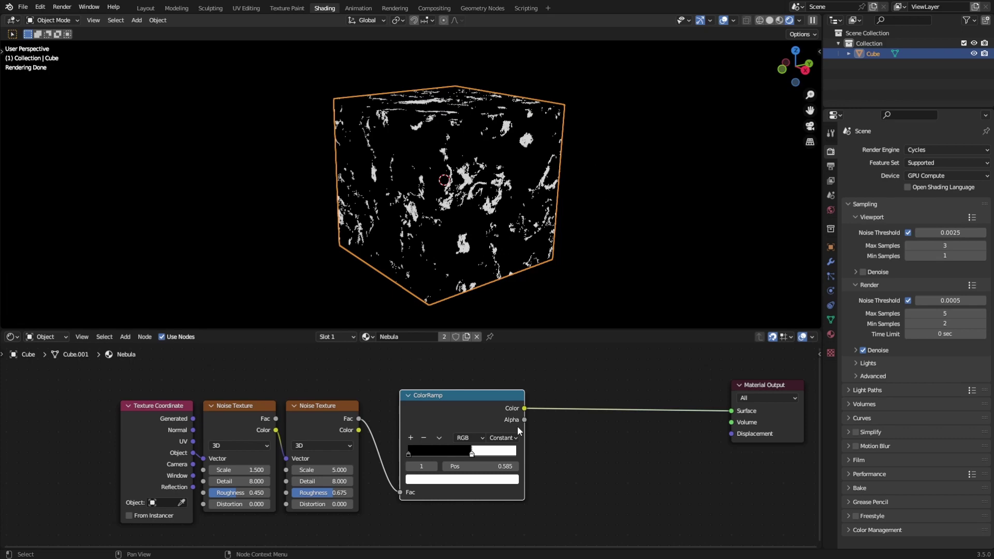
left_click_drag(472, 455, 461, 452)
right_click(461, 453)
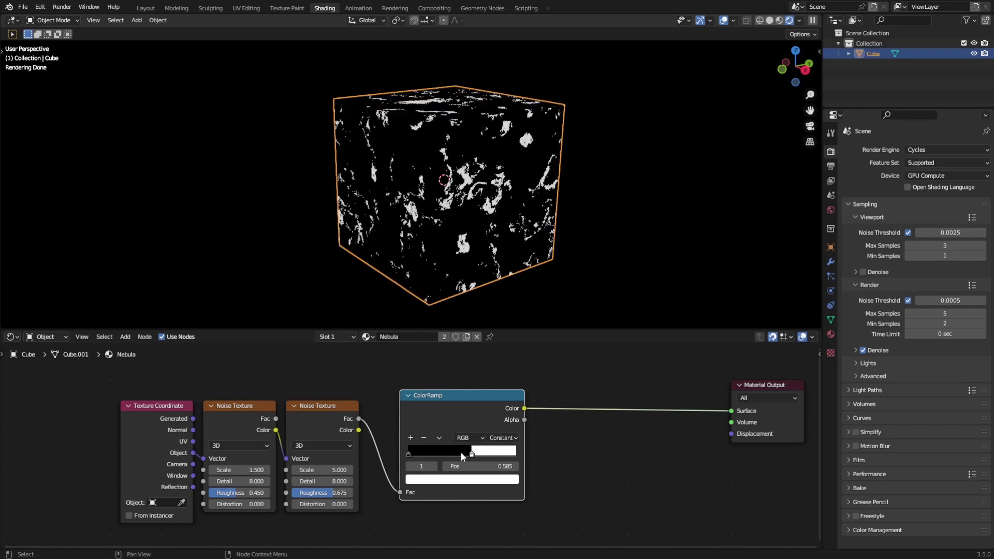
Preview the ColorRamp's Color output through the Material Output's Volume input instead of Surface, and save the file.
left_click(651, 226)
scroll(390, 250, "up", 5)
middle_click_drag(485, 236, 414, 253)
scroll(419, 247, "up", 4)
scroll(419, 247, "down", 5)
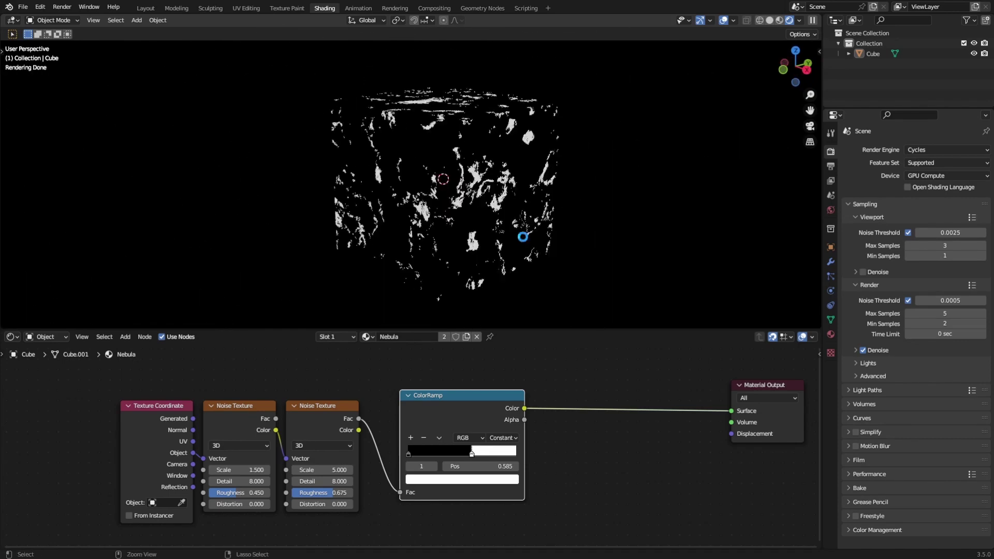
key("ctrl+s")
left_click(588, 428)
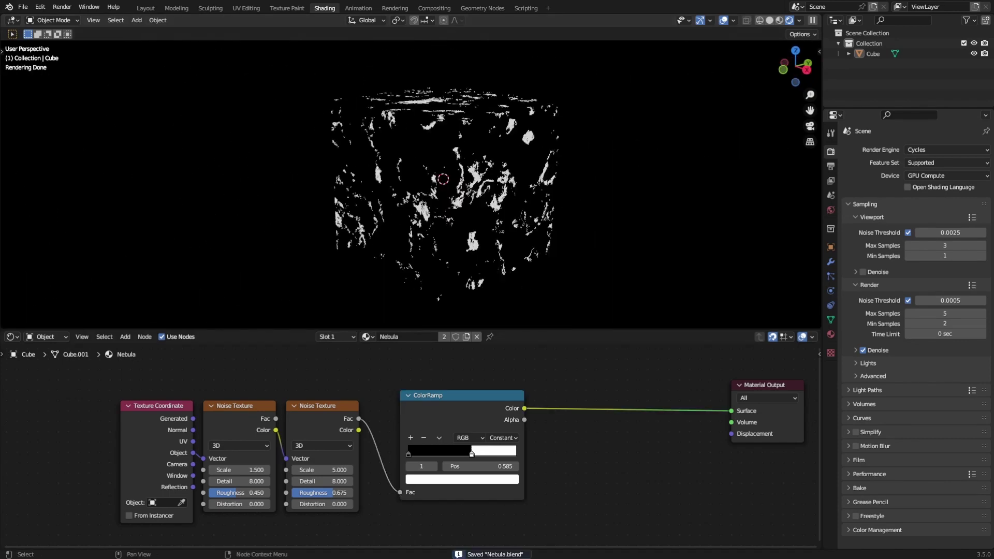
left_click_drag(731, 411, 731, 422)
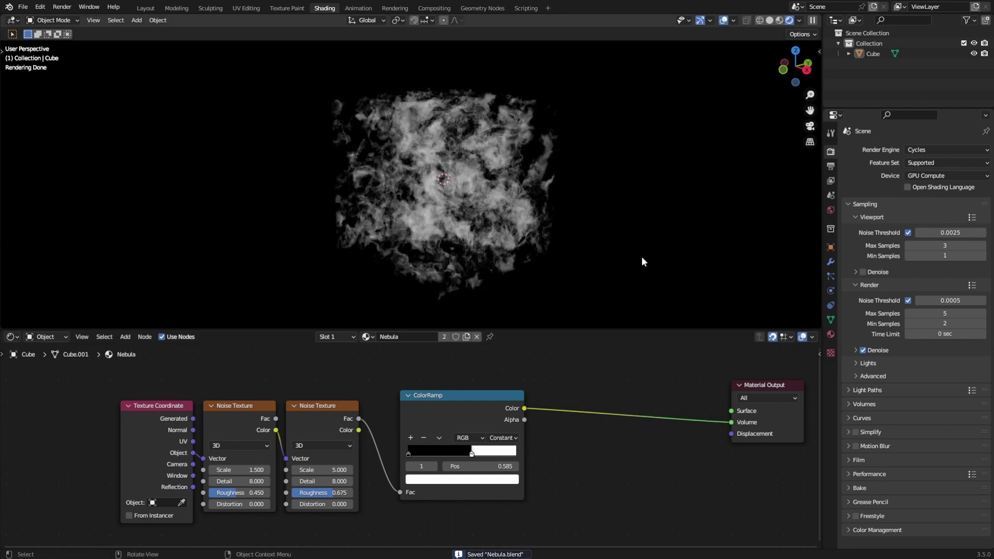
middle_click_drag(650, 150, 598, 190)
key("ctrl+s")
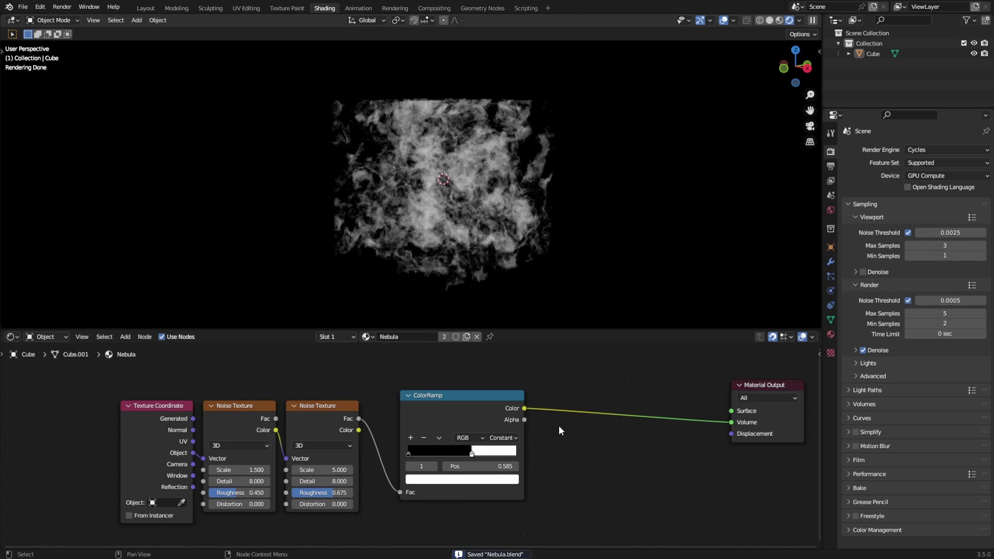
Move the texture nodes and the ColorRamp together farther away from the Material Output to make room.
scroll(558, 450, "down", 2)
left_click_drag(421, 418, 400, 425)
left_click_drag(172, 386, 438, 488)
left_click_drag(412, 418, 245, 417)
key("Home")
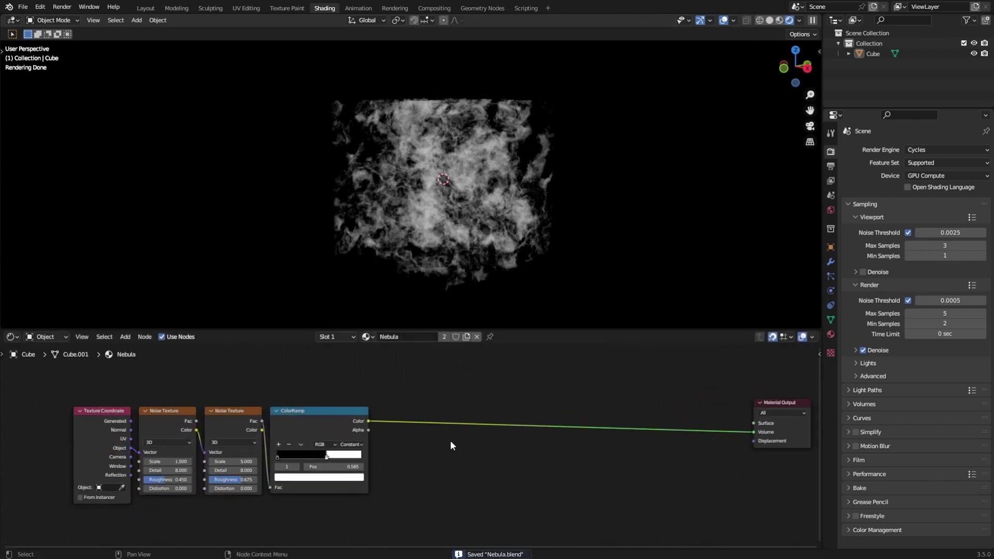
Insert a Math node set to Power right after the ColorRamp, with the Color output feeding its Base.
key("shift+a")
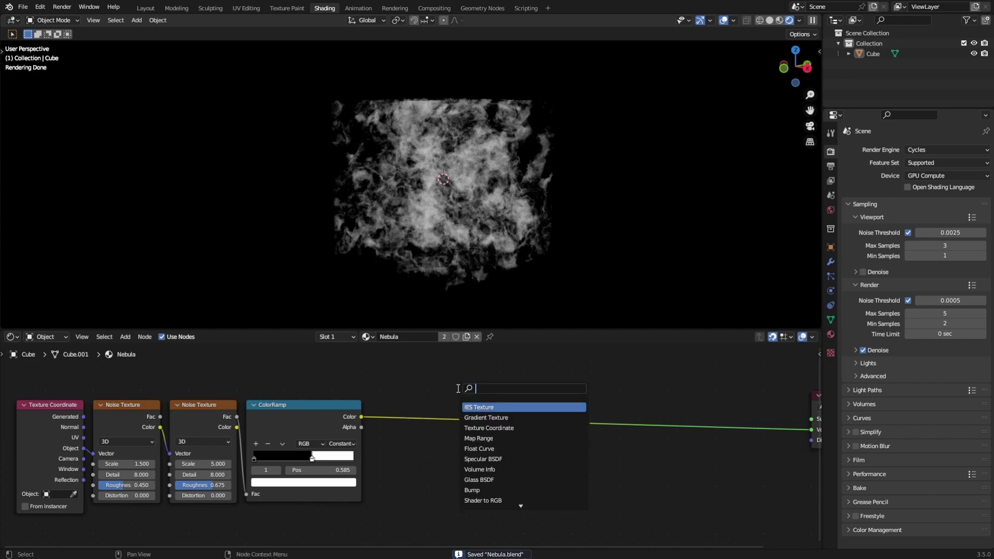
type("math")
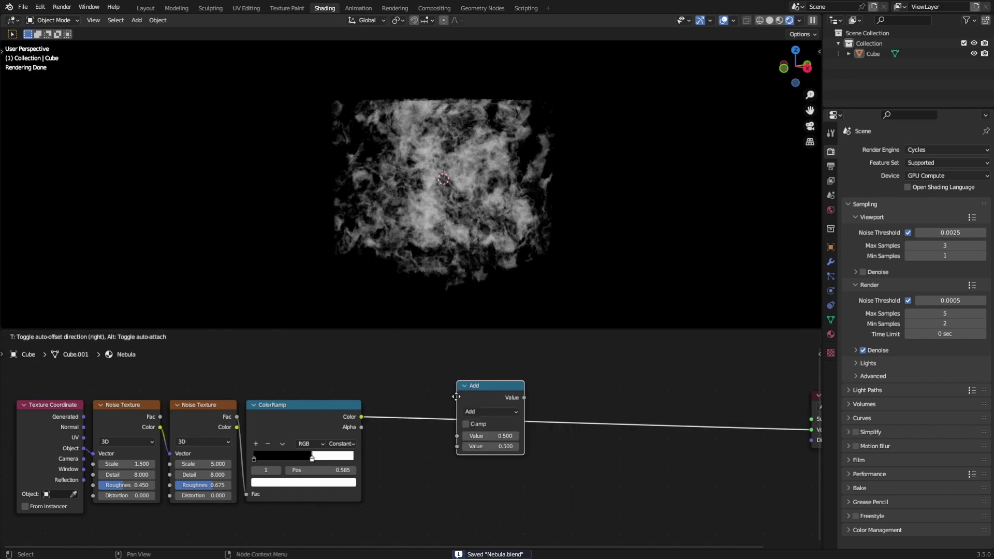
left_click_drag(456, 396, 473, 465)
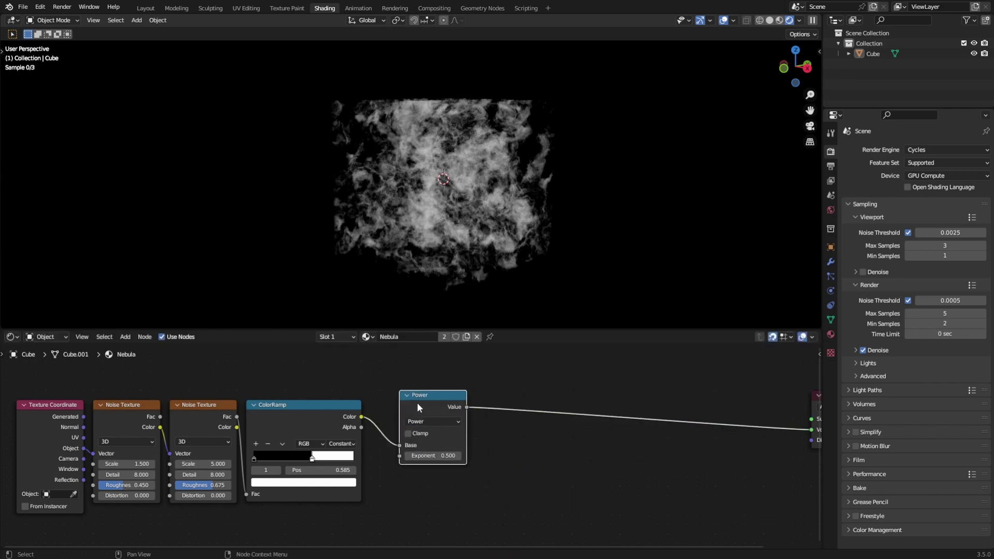
left_click_drag(417, 402, 399, 416)
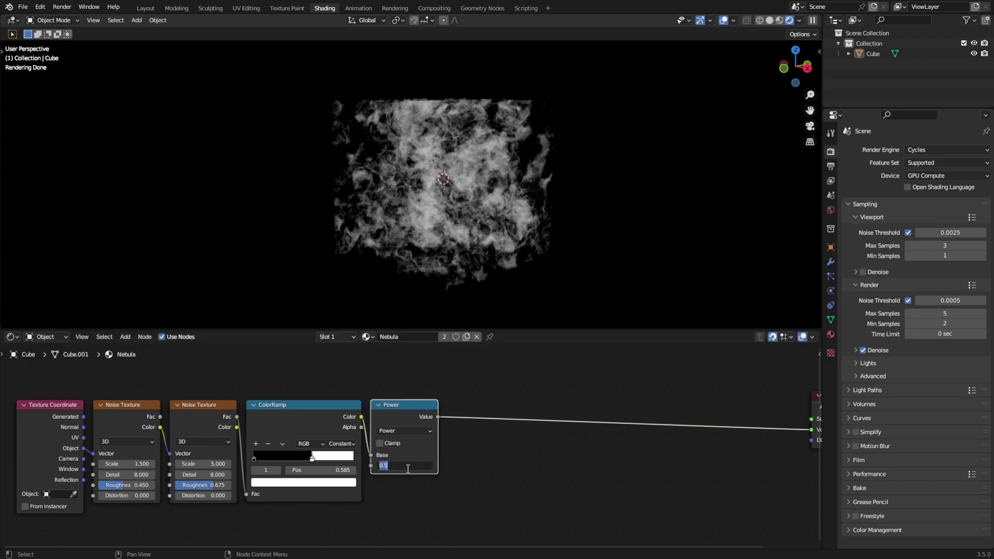
Try an exponent of 8 on the Power node and settle on 5, previewing its output on the cube's surface.
type("8")
key("Return")
left_click(407, 468)
type("5")
key("Return")
Try other exponents on the Power node, including 10, and return it to 5.
left_click(397, 464)
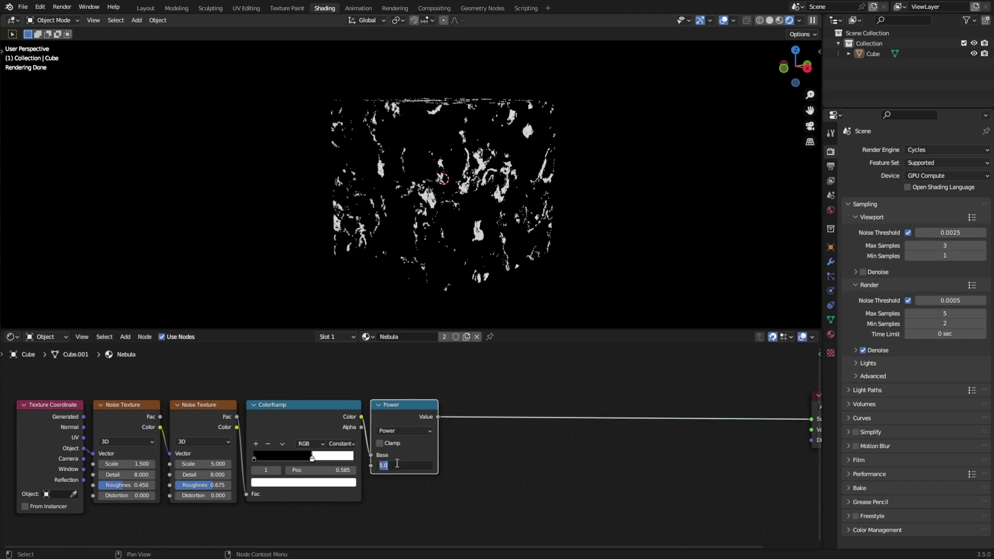
type("10")
key("Return")
left_click(448, 461)
key("ctrl+s")
left_click_drag(408, 464, 338, 464)
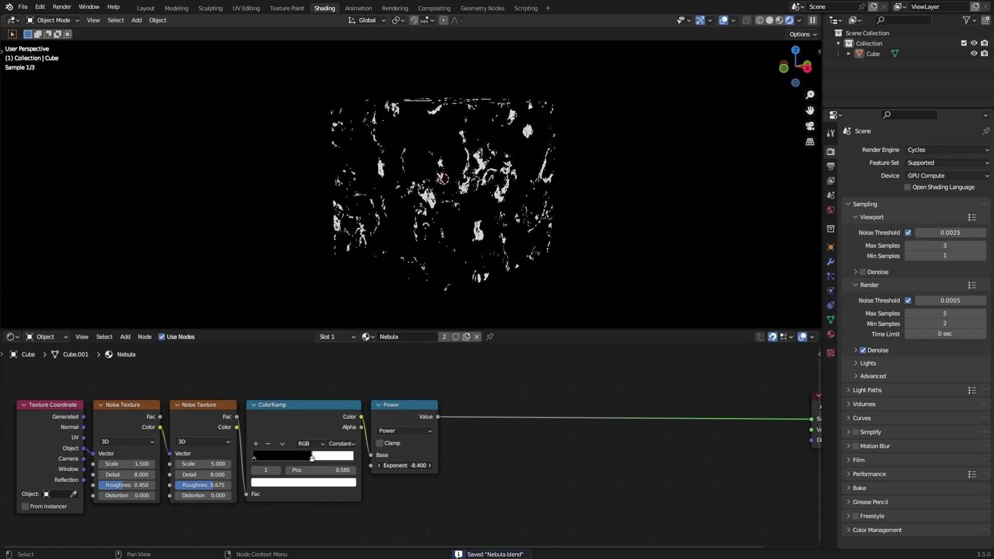
left_click_drag(404, 465, 416, 465)
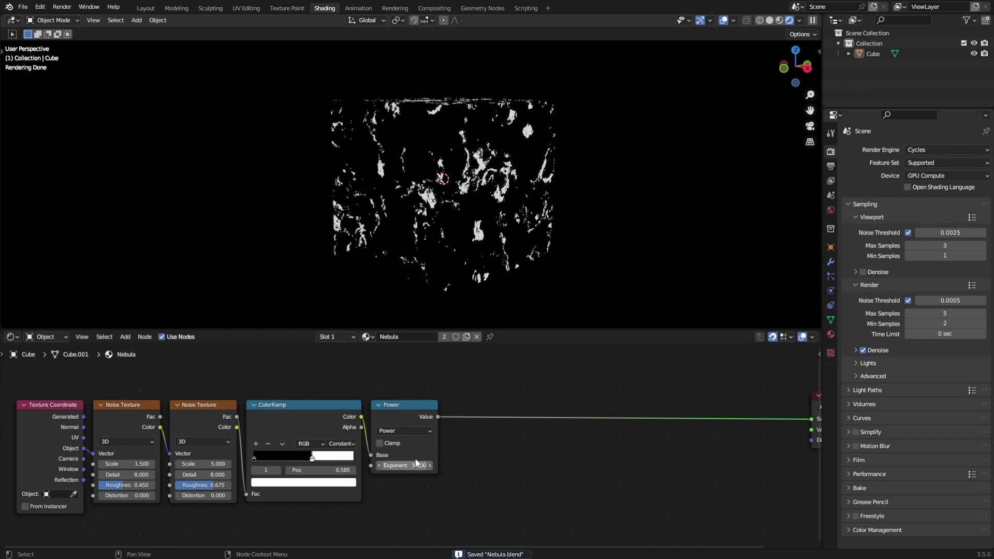
Mute and unmute the Power node to compare its effect on the cube, and save the file.
left_click(415, 414)
key("m")
key("m")
left_click(538, 461)
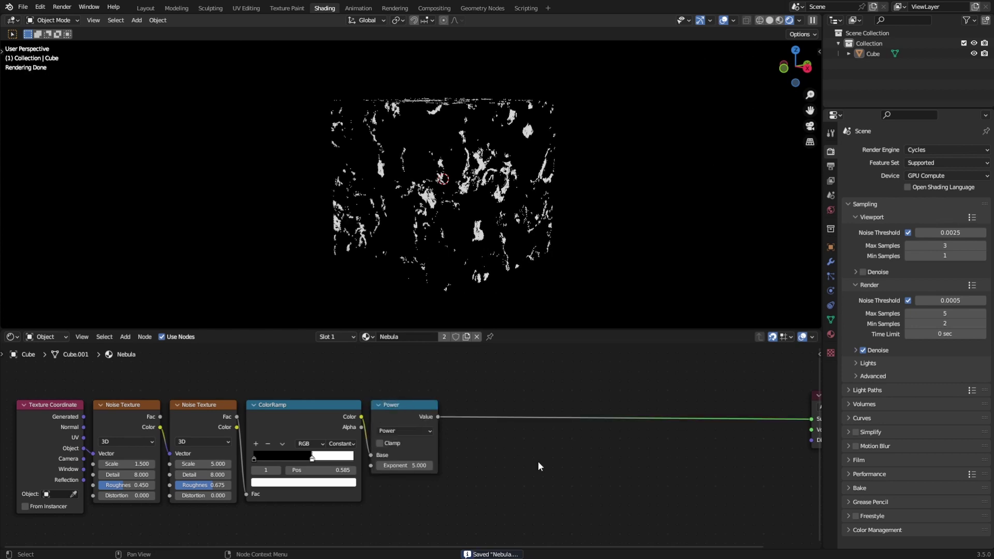
key("ctrl+s")
Duplicate the Power node, insert the copy after it in the chain, and switch the copy's operation to Multiply.
key("shift+d")
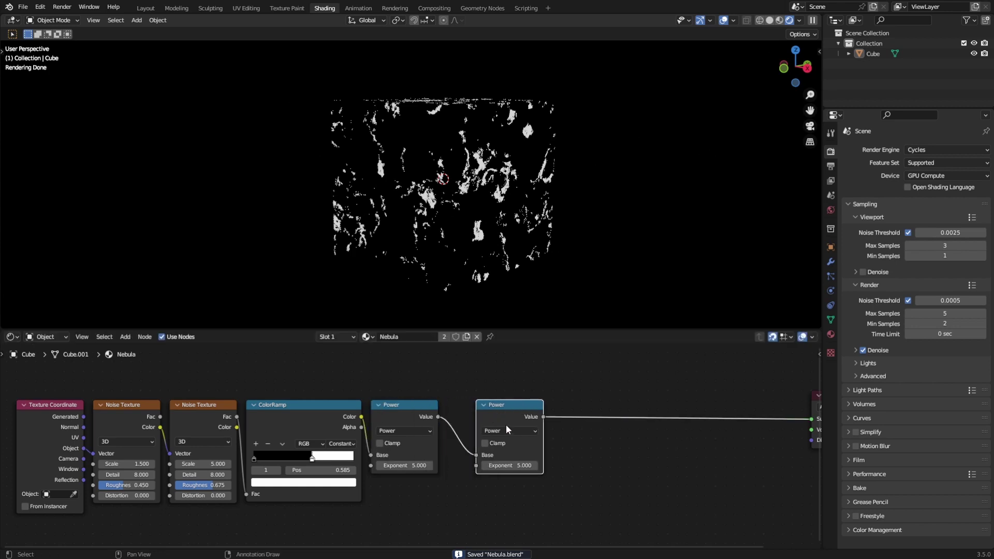
left_click(506, 425)
left_click(513, 431)
key("Return")
Set the Multiply node's value to 256 and save the file.
left_click(486, 462)
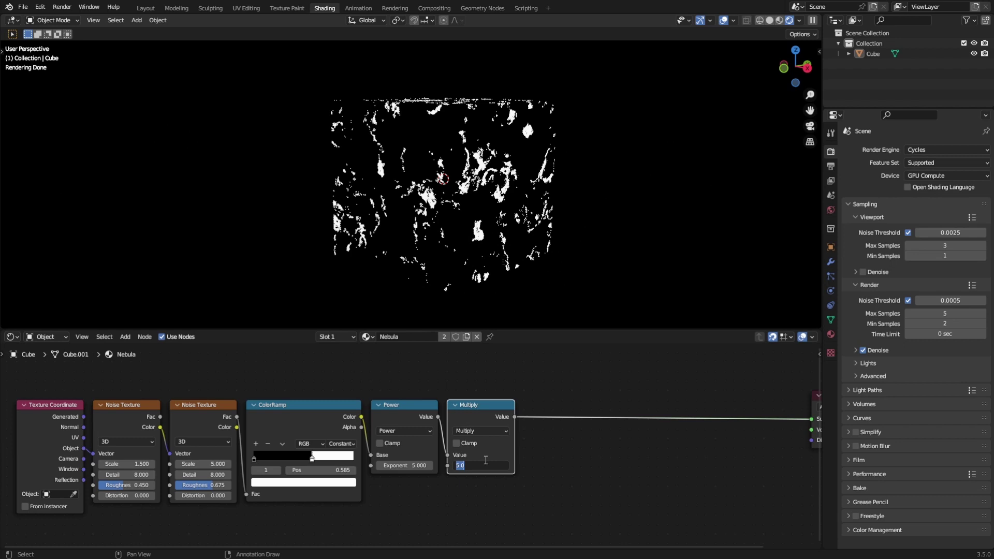
key("Return")
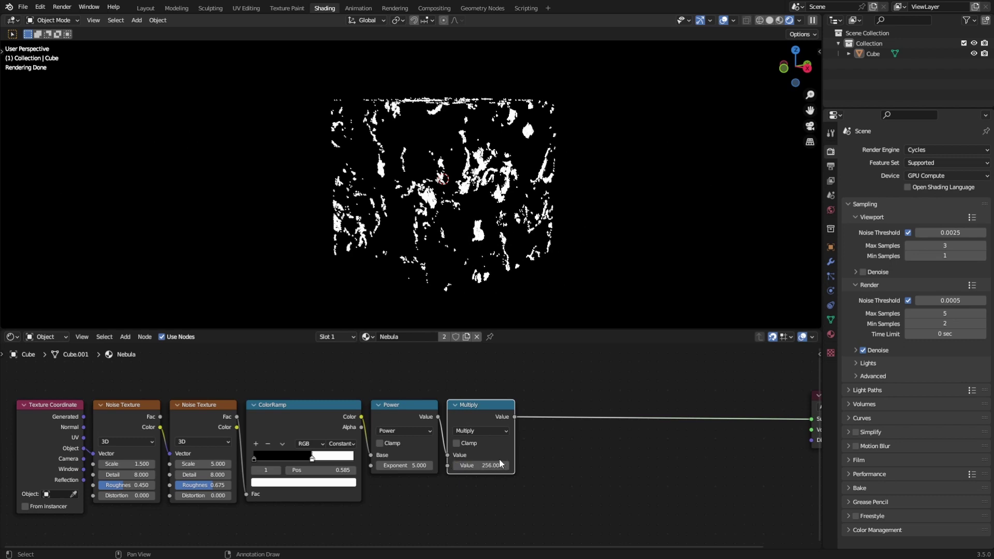
key("ctrl+s")
left_click(490, 464)
type("2")
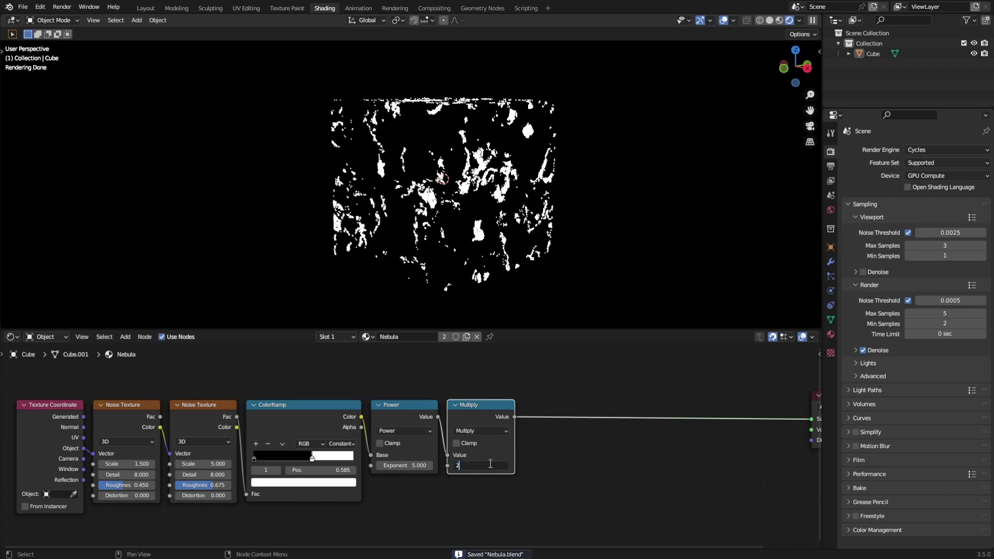
type("56")
key("Return")
left_click(542, 455)
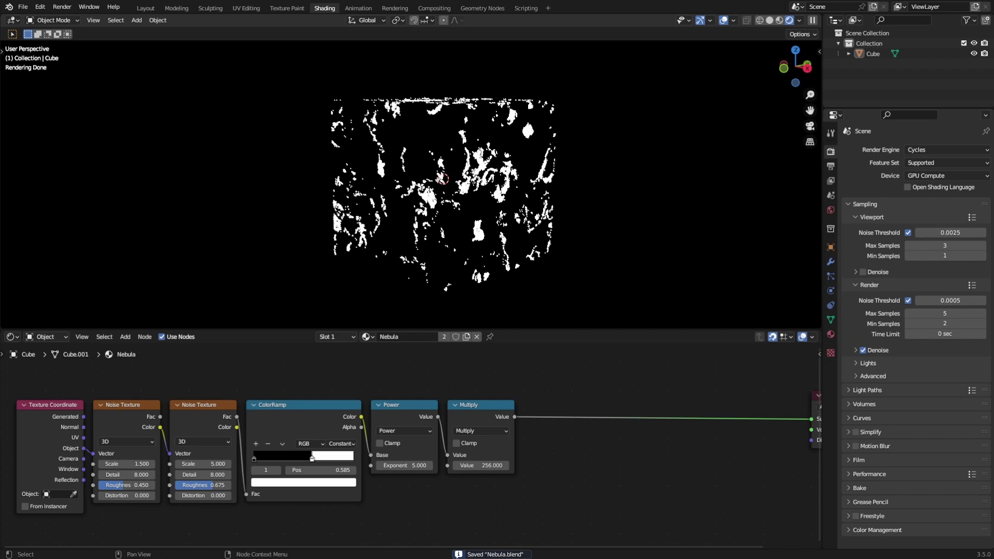
Duplicate the Multiply node, insert the copy after it in the chain, and switch the copy's operation to Add.
middle_click_drag(542, 456, 452, 453)
left_click(366, 413)
key("shift+d")
left_click(459, 414)
left_click(487, 429)
left_click(484, 410)
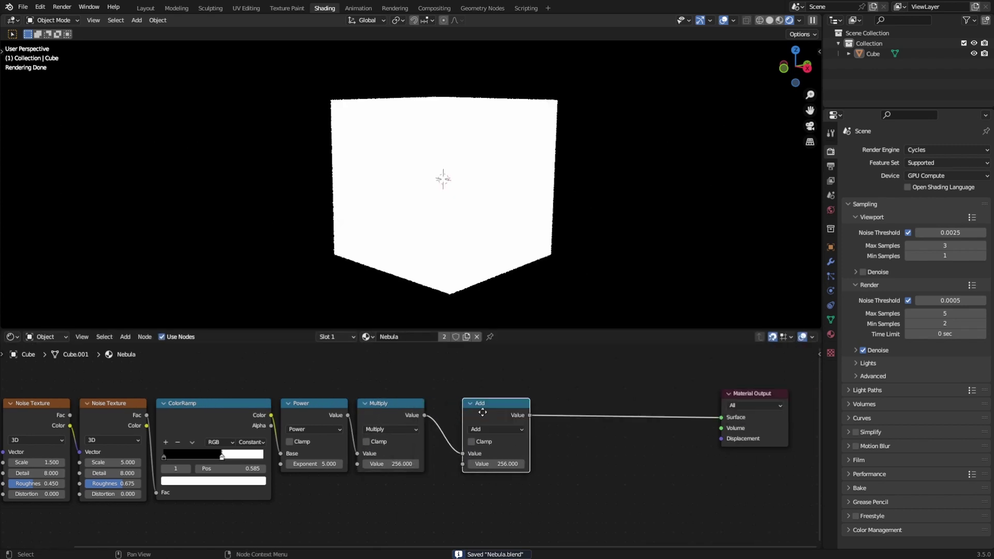
Place the Add node close beside the Multiply node and set its value to 1.
left_click_drag(482, 409, 453, 408)
type("1")
key("Return")
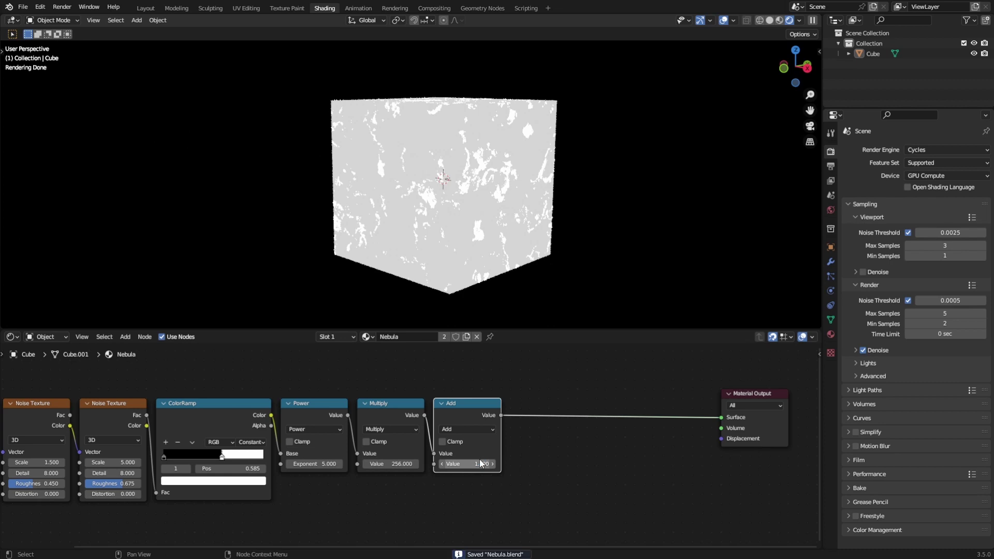
Insert an Add Shader node between the math Add node and the Material Output.
middle_click_drag(675, 388, 566, 404)
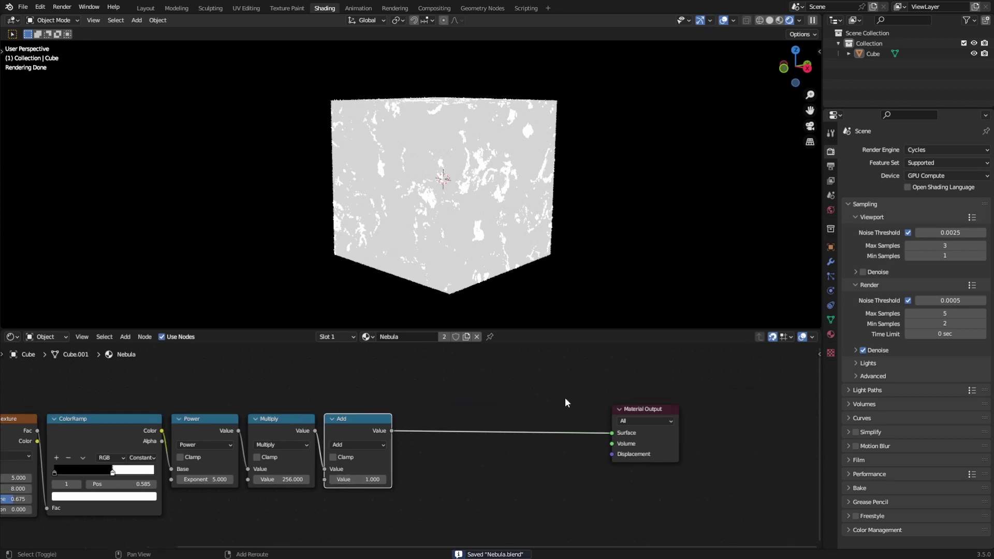
key("shift+a")
type("add")
key("Return")
left_click(507, 408)
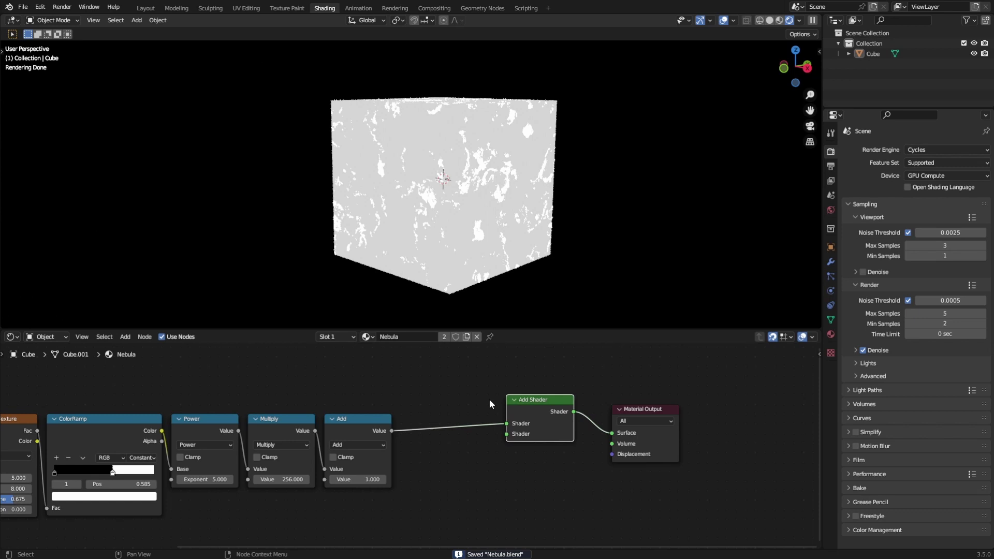
Insert an Emission node before the Add Shader, with the math Add value driving its Strength, and save the file.
key("shift+a")
type("emi")
key("Return")
left_click(423, 394)
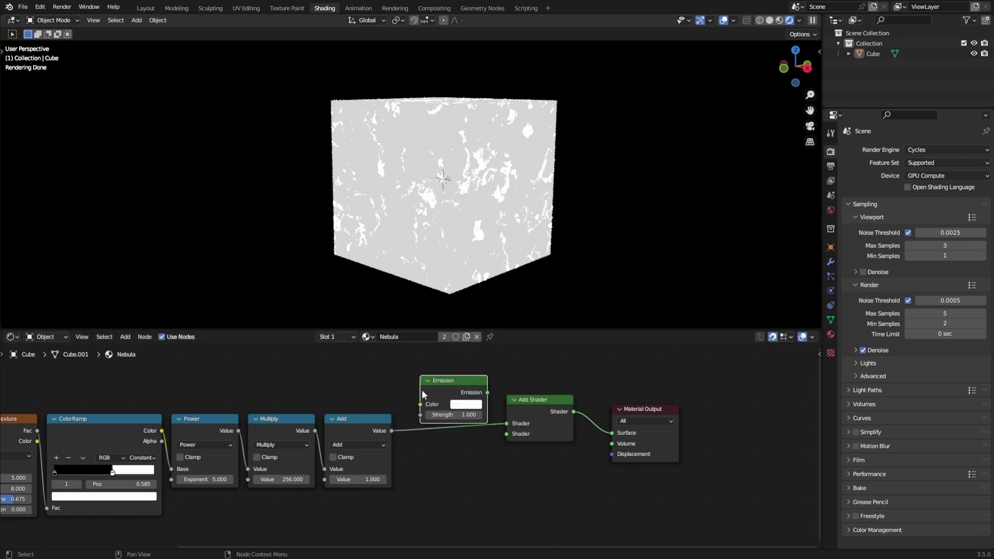
left_click_drag(441, 387, 451, 397)
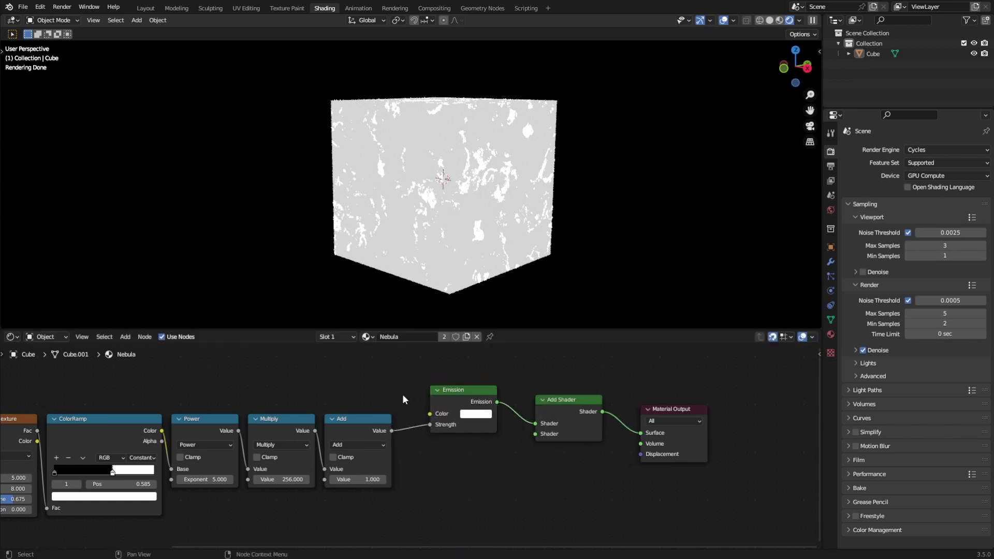
key("ctrl+s")
Add a Volume Absorption node below Emission, linking the math Add value to its Density and its Volume to the Add Shader's second input, and save.
middle_click_drag(470, 448, 491, 424)
key("shift+a")
left_click(494, 422)
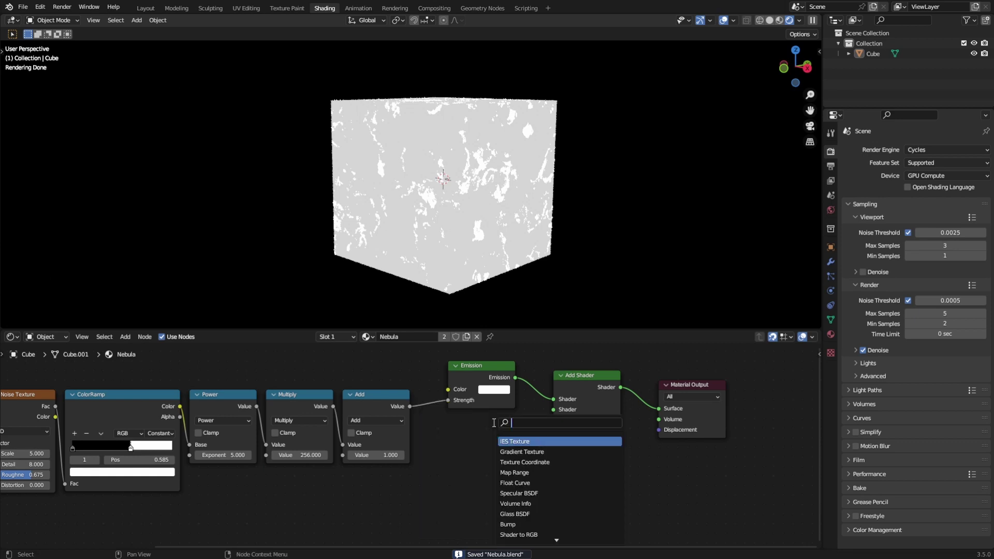
type("volume")
key("Return")
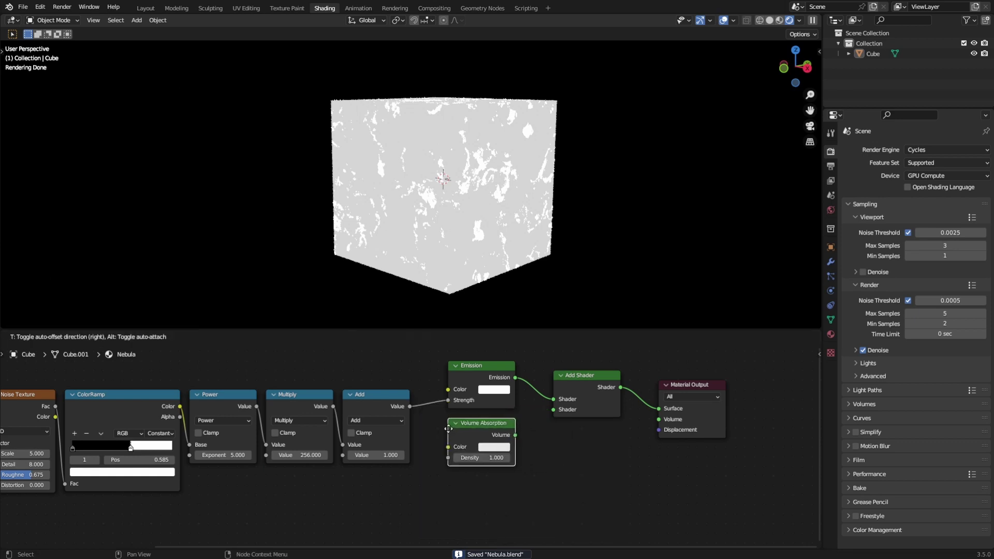
left_click(445, 426)
left_click_drag(410, 406, 553, 410)
key("ctrl+s")
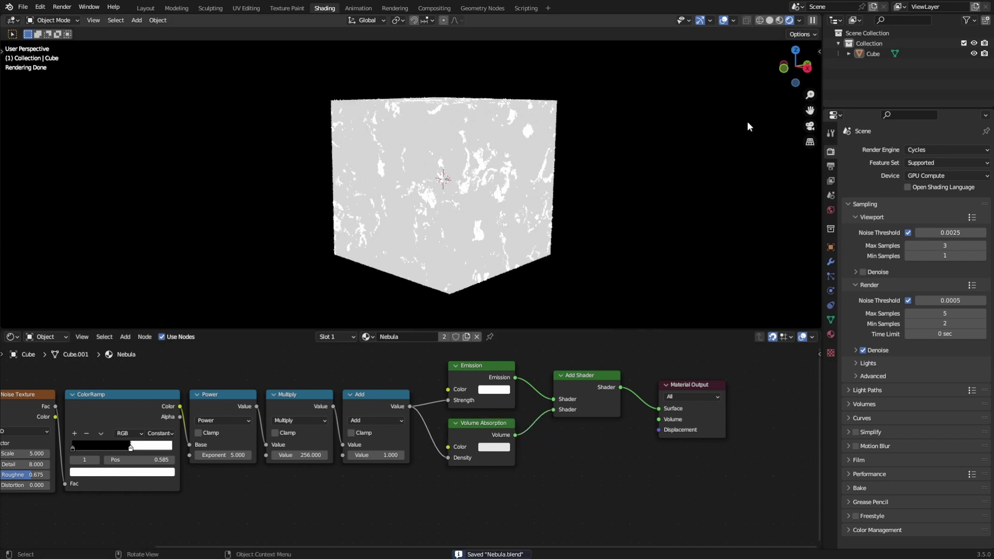
Add a Map Range node in the empty space below the shader nodes.
middle_click_drag(398, 355, 442, 382)
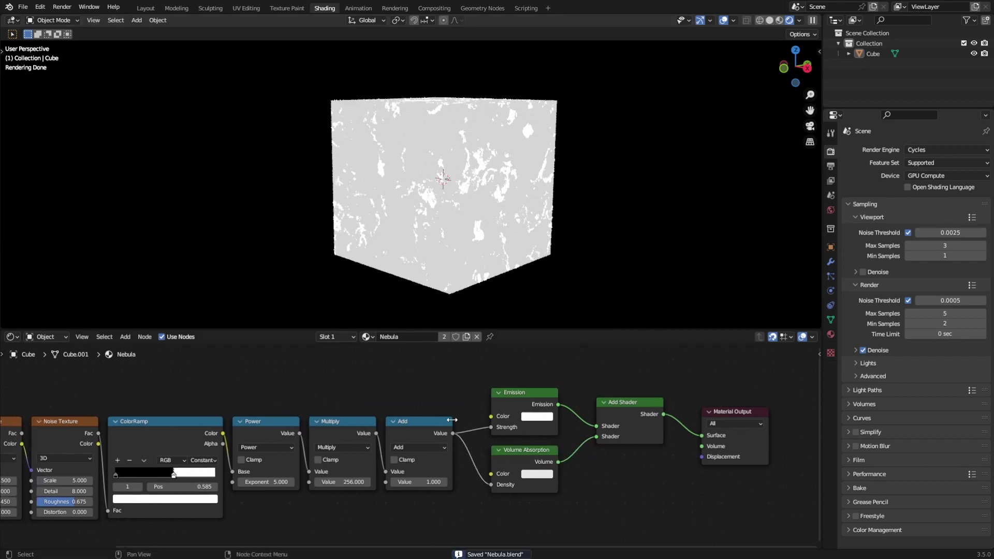
left_click_drag(413, 428, 408, 427)
left_click_drag(525, 398, 538, 394)
left_click(443, 370)
key("shift+a")
type("map")
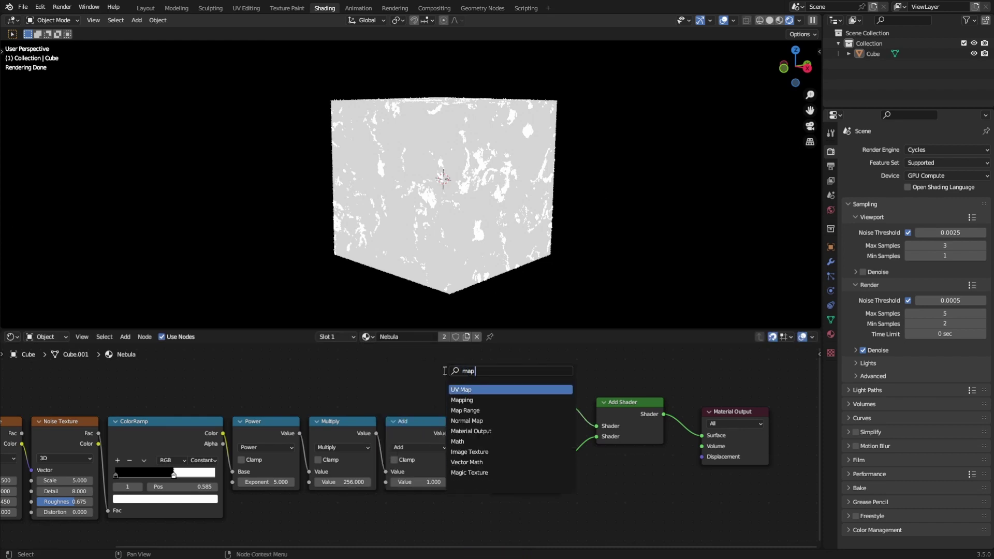
key("Return")
left_click(640, 500)
middle_click_drag(640, 499, 626, 447)
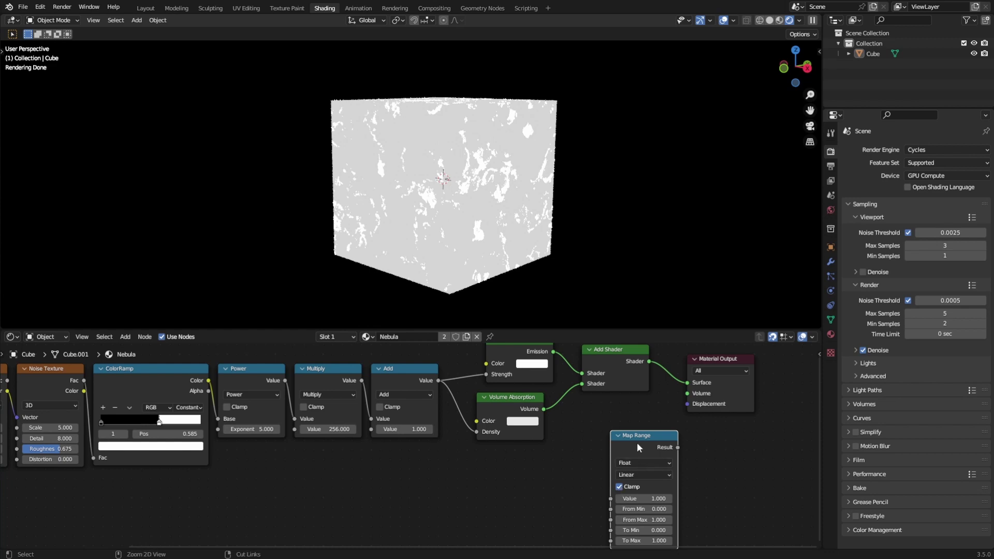
Insert the Map Range node between the math Add and the Emission Strength, and hide its unused sockets.
key("ctrl+h")
key("ctrl+h")
middle_click_drag(636, 442, 665, 453)
key("ctrl+s")
left_click_drag(679, 457, 547, 386)
key("ctrl+h")
middle_click_drag(546, 386, 535, 423)
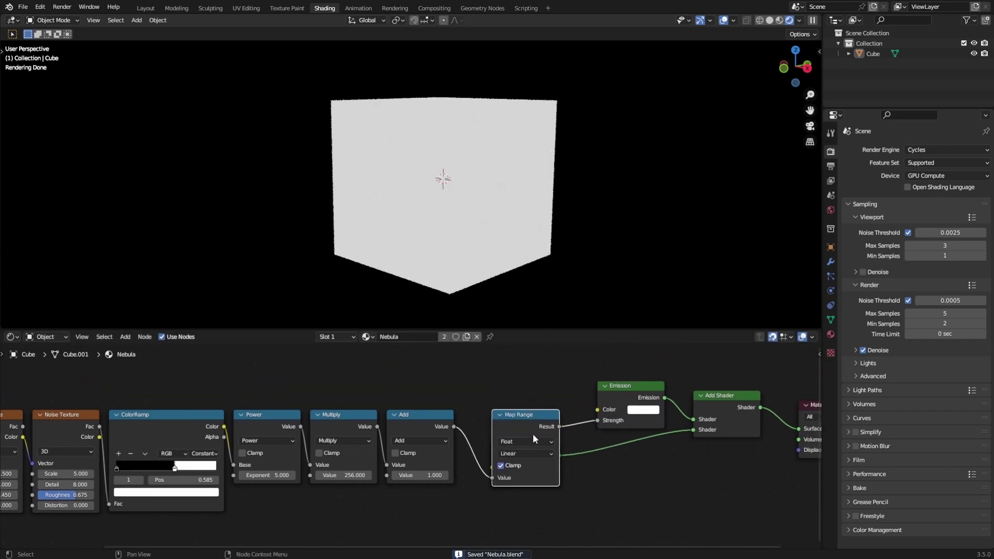
Place the Map Range node directly above the Volume Absorption node and save the file.
left_click_drag(533, 434, 526, 369)
left_click(518, 461)
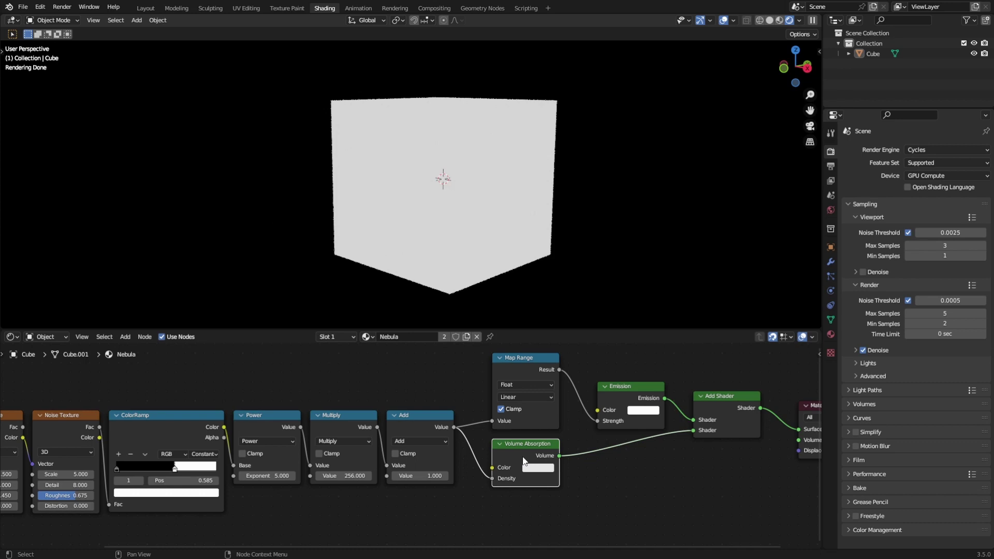
left_click(639, 467)
key("ctrl+s")
Connect the Add Shader to the Material Output's Volume instead of Surface, and move the Volume Absorption node directly beneath Emission.
middle_click_drag(735, 443, 469, 448)
left_click(770, 20)
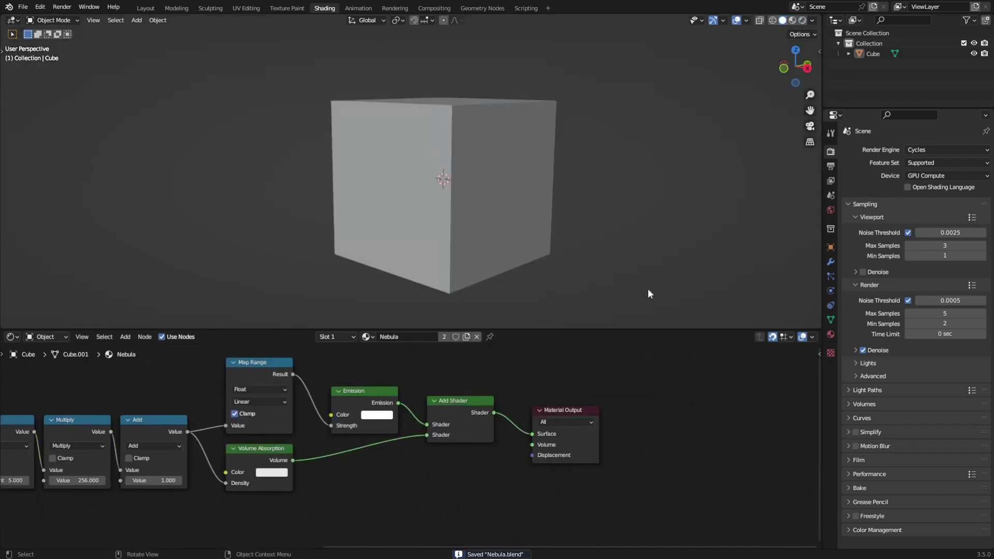
left_click(801, 20)
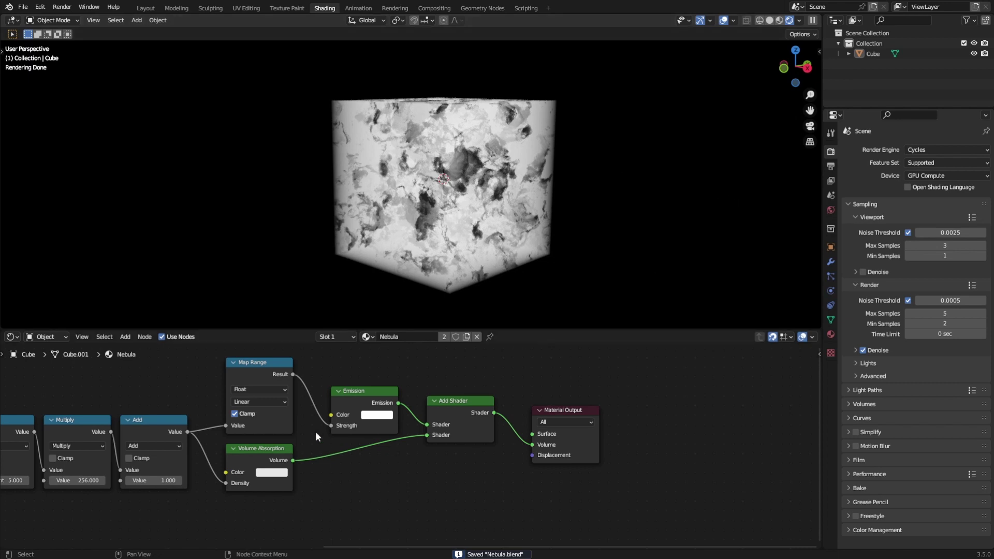
left_click_drag(264, 448, 370, 448)
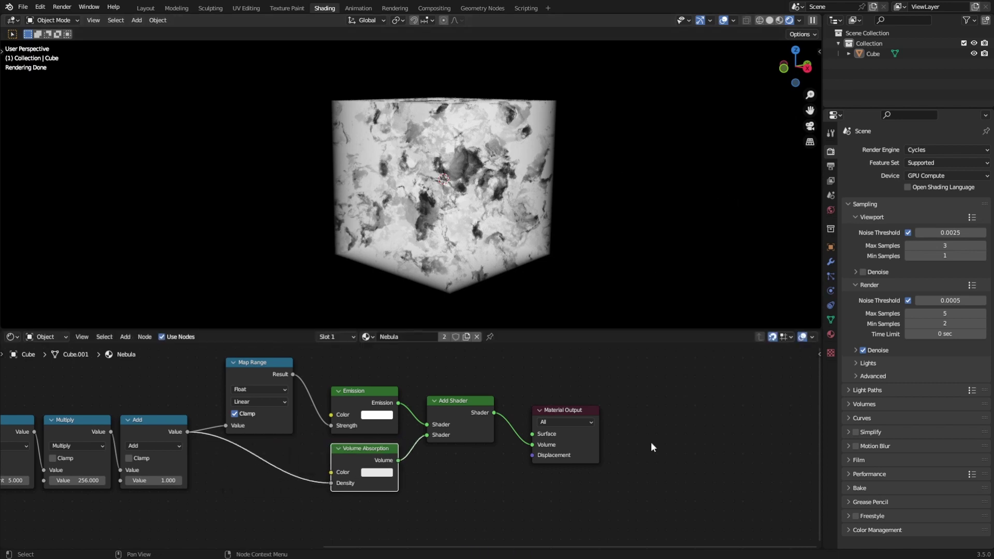
Set all Light Paths max bounces, from Total through Transparent, to 0 and save the file.
left_click(875, 390)
left_click_drag(951, 419, 913, 475)
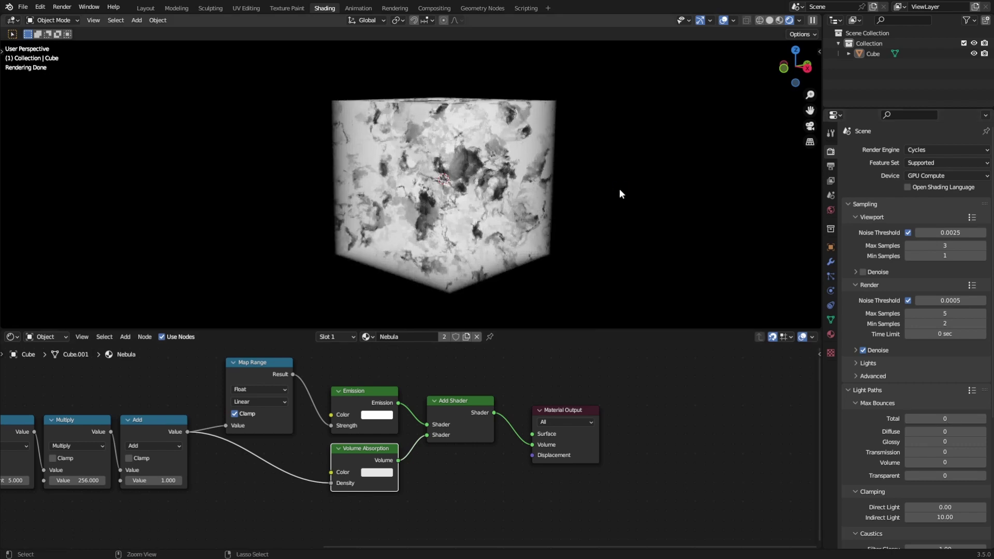
key("ctrl+s")
left_click(636, 389)
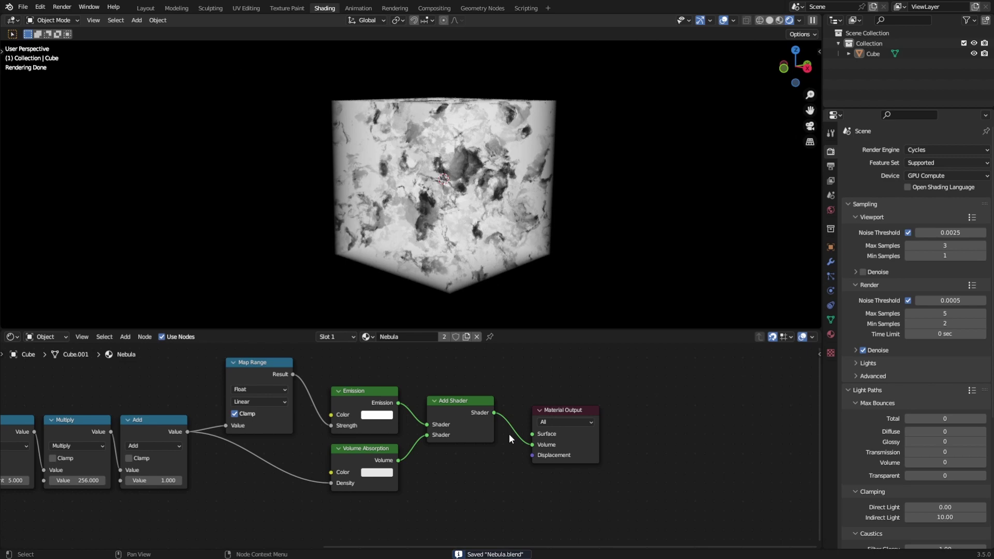
Change the Emission color to light blue with hue 0.574 and saturation 0.642.
scroll(440, 456, "up", 2)
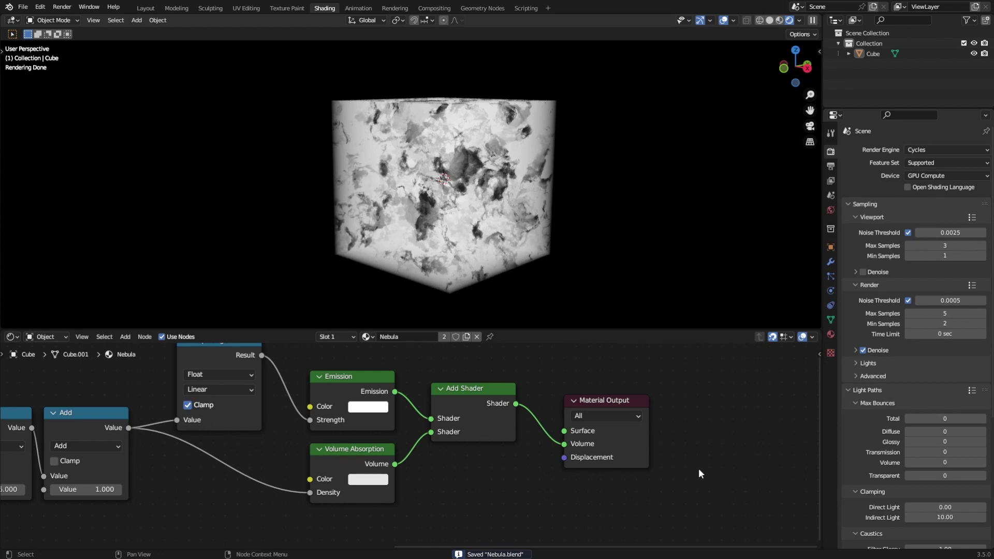
scroll(428, 436, "up", 3)
middle_click_drag(429, 437, 580, 466)
left_click(506, 427)
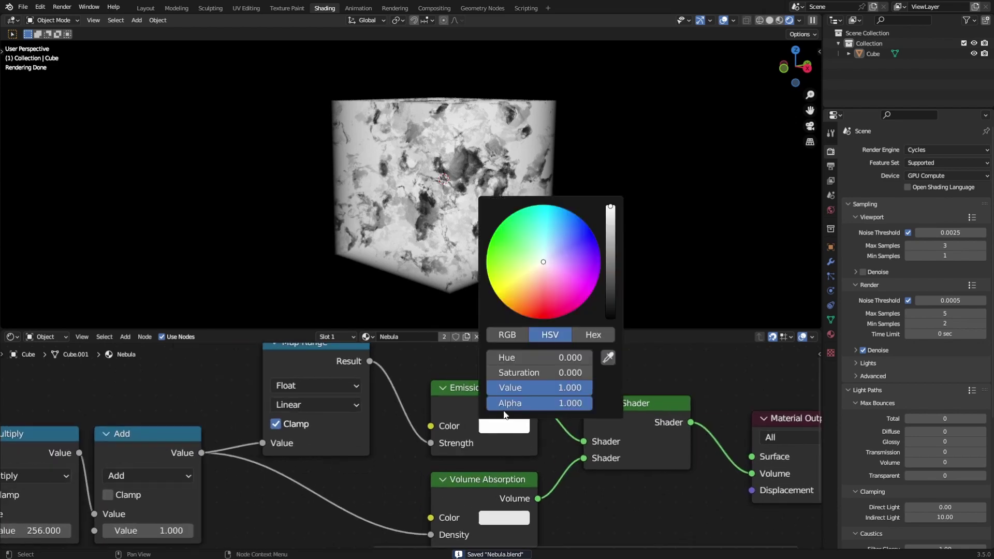
left_click_drag(548, 248, 551, 242)
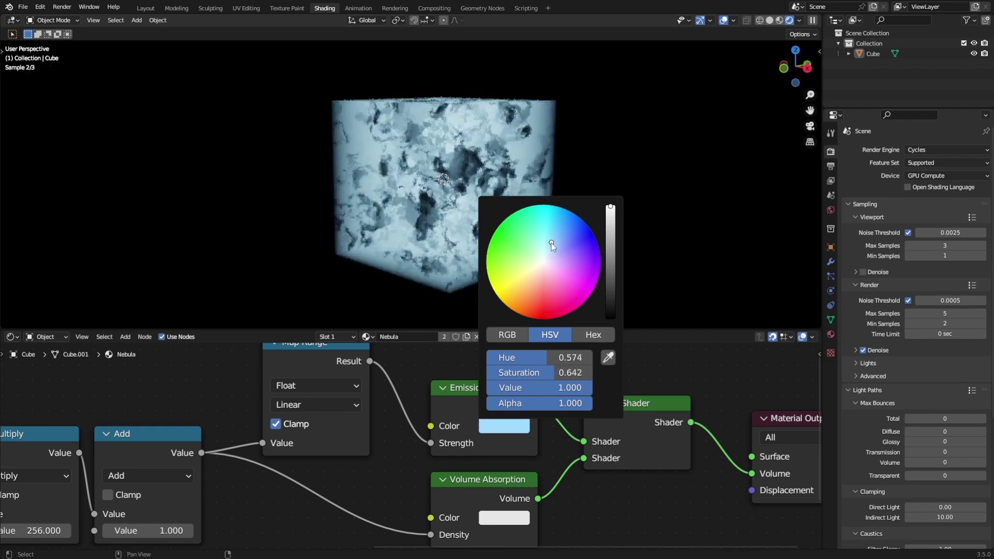
Change the Volume Absorption color to a pale yellow, check the cube from another side, and save the file.
middle_click_drag(554, 479, 568, 408)
left_click(531, 446)
scroll(579, 259, "up", 2)
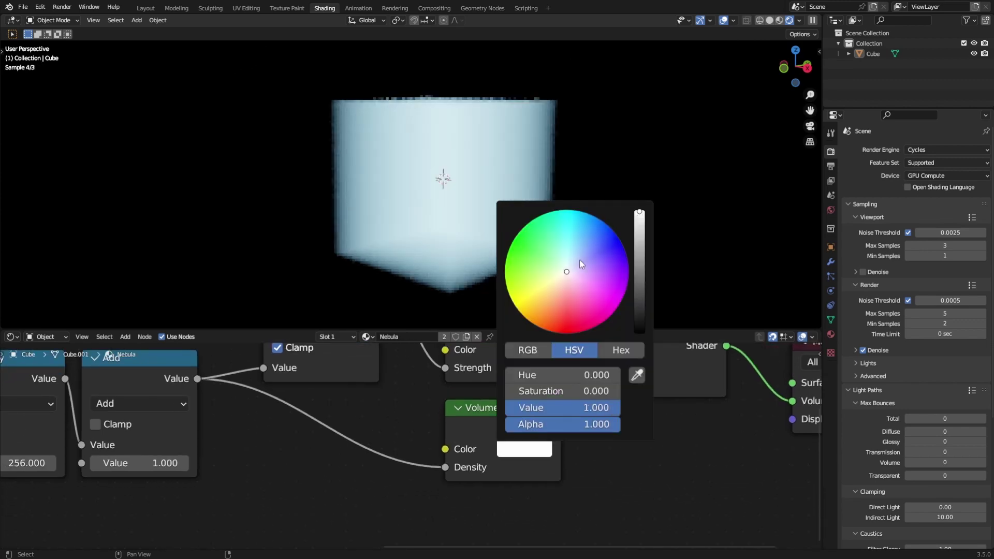
scroll(579, 259, "down", 2)
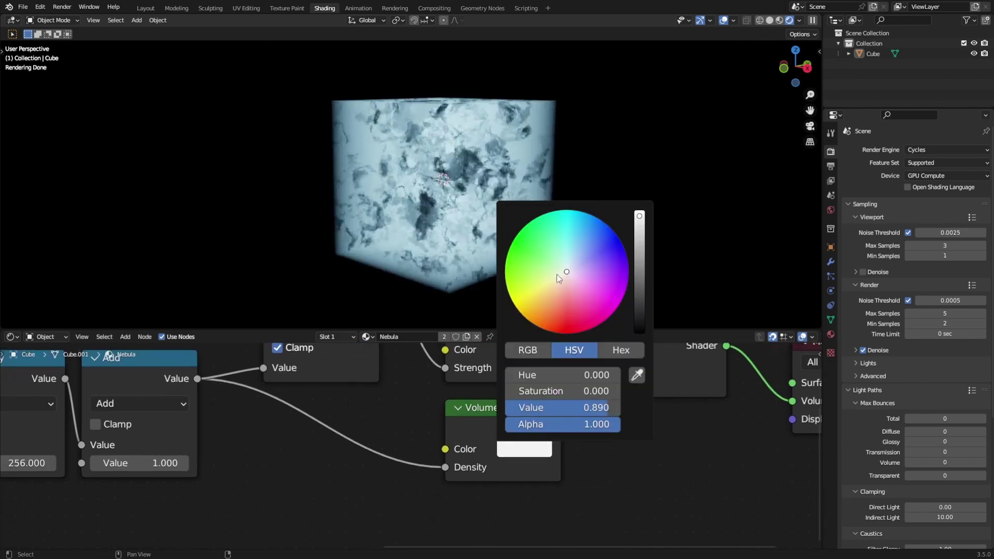
left_click_drag(557, 274, 549, 290)
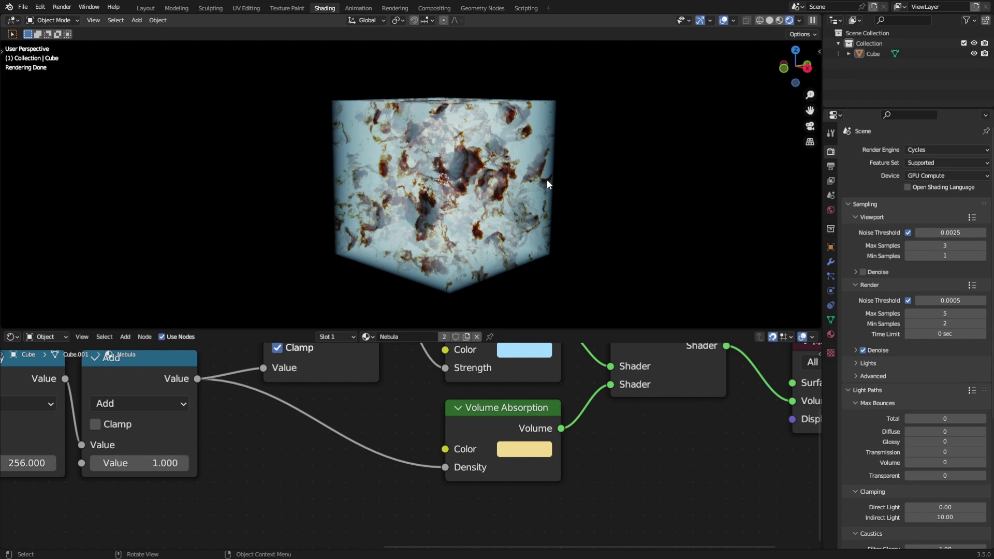
middle_click_drag(458, 207, 542, 201)
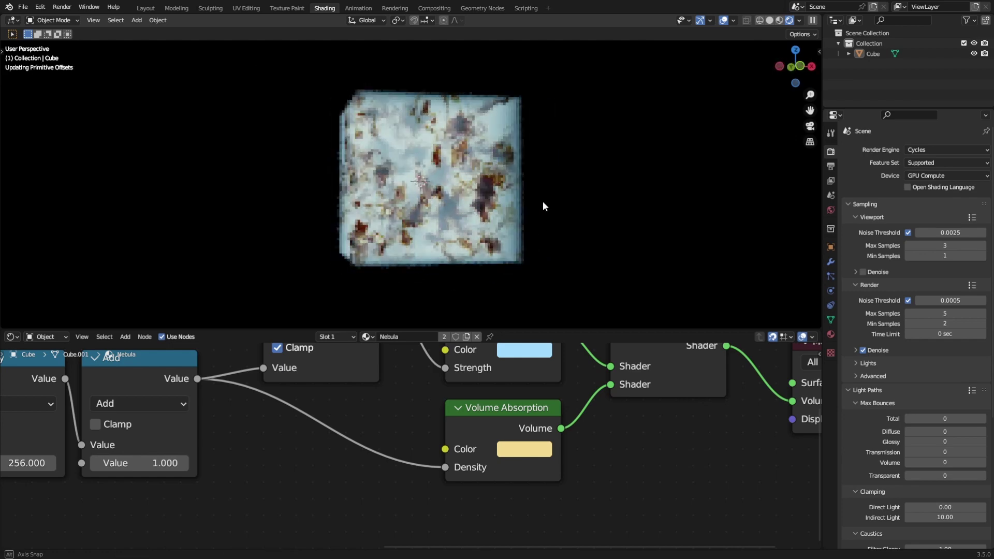
left_click(533, 454)
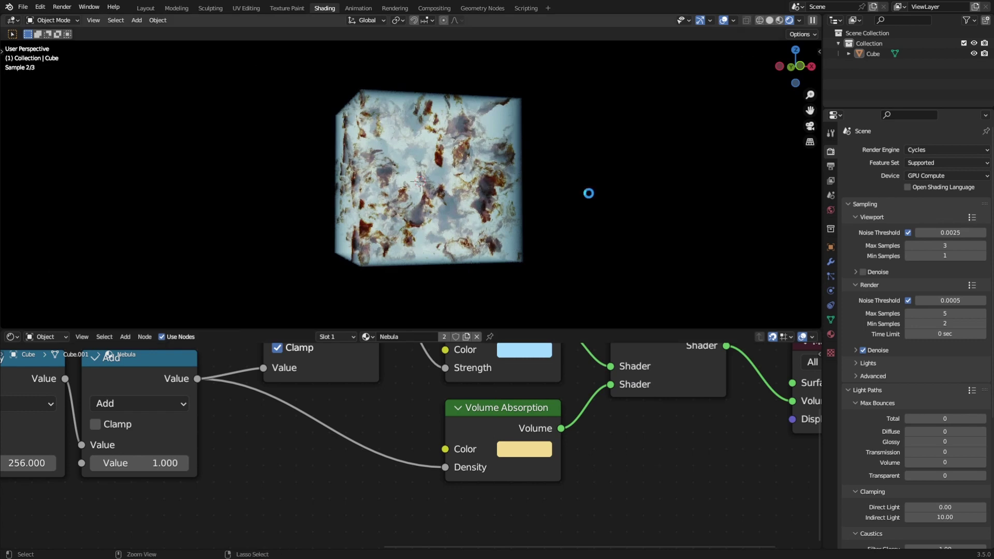
key("ctrl+s")
Switch to solid shading, add a camera, and align it to the current view of the cube.
left_click(769, 20)
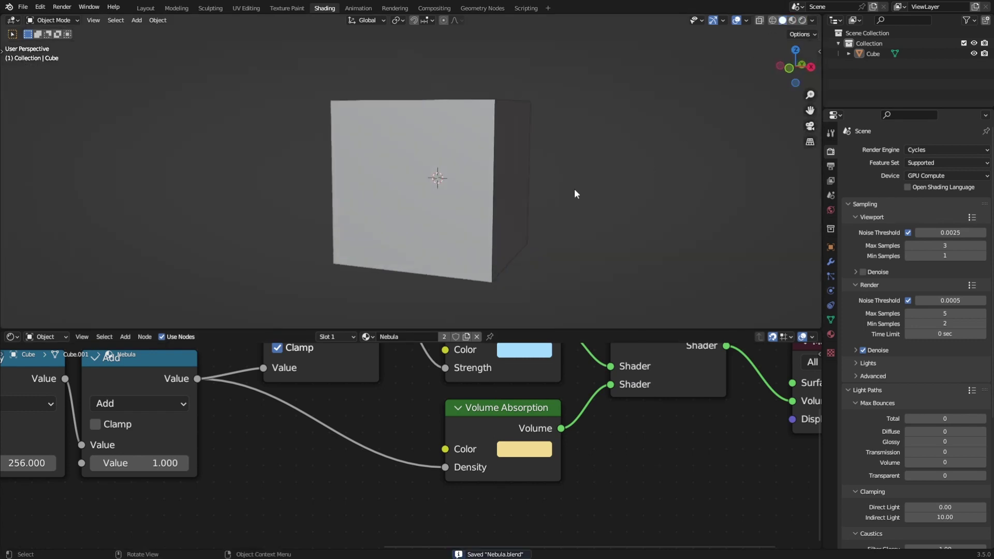
key("shift+grave")
left_click(609, 185)
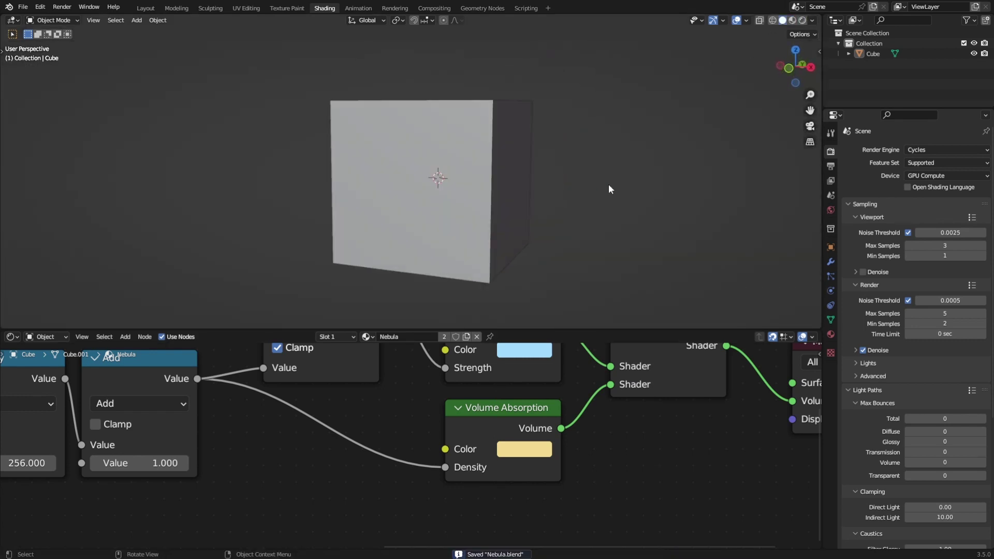
key("shift+a")
left_click(583, 306)
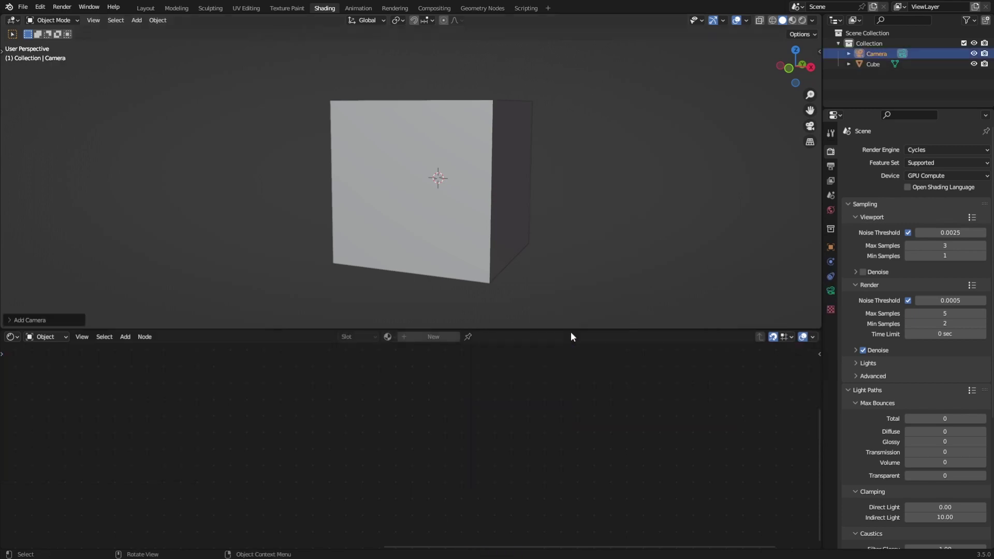
key("ctrl+alt+KP_0")
Fly the camera close to the cube until its front face fills the camera frame.
key("shift+grave")
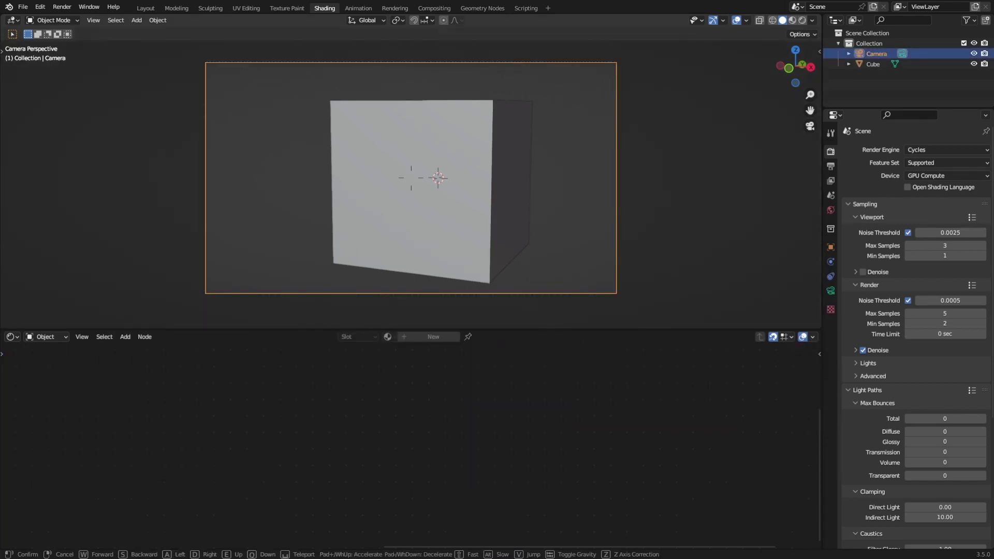
key("w")
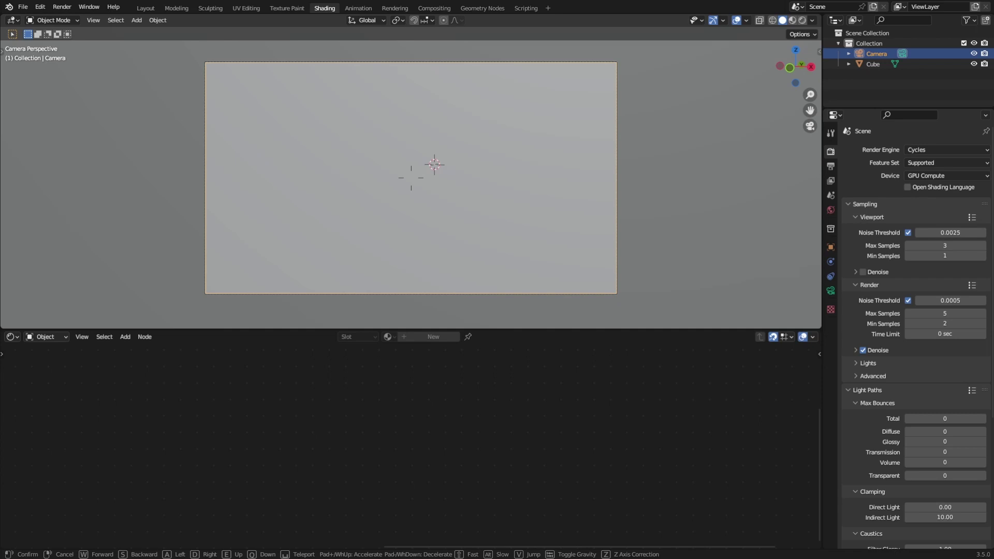
key("s")
key("d")
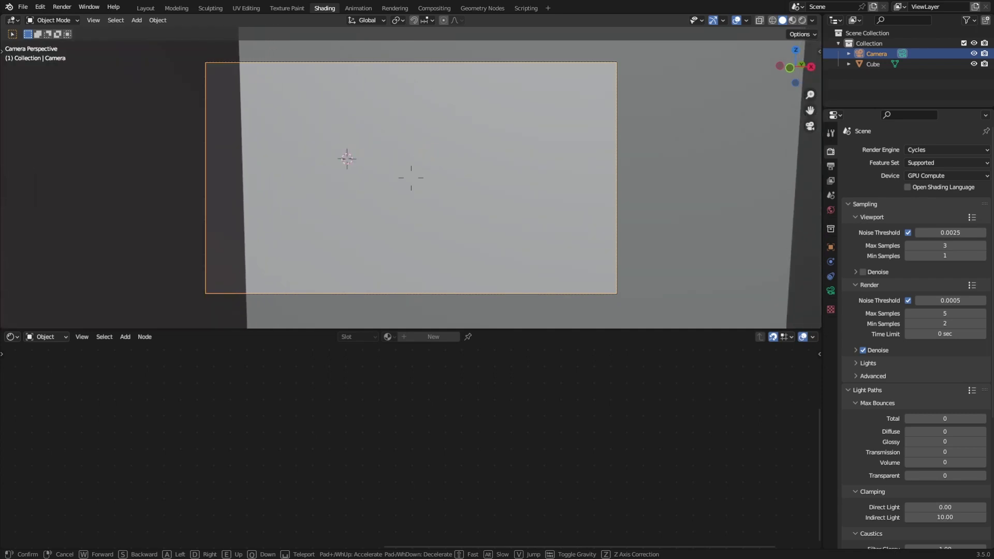
left_click(588, 215)
Enable Render Region for the camera frame, save the file, and switch the viewport to rendered shading.
left_click(830, 166)
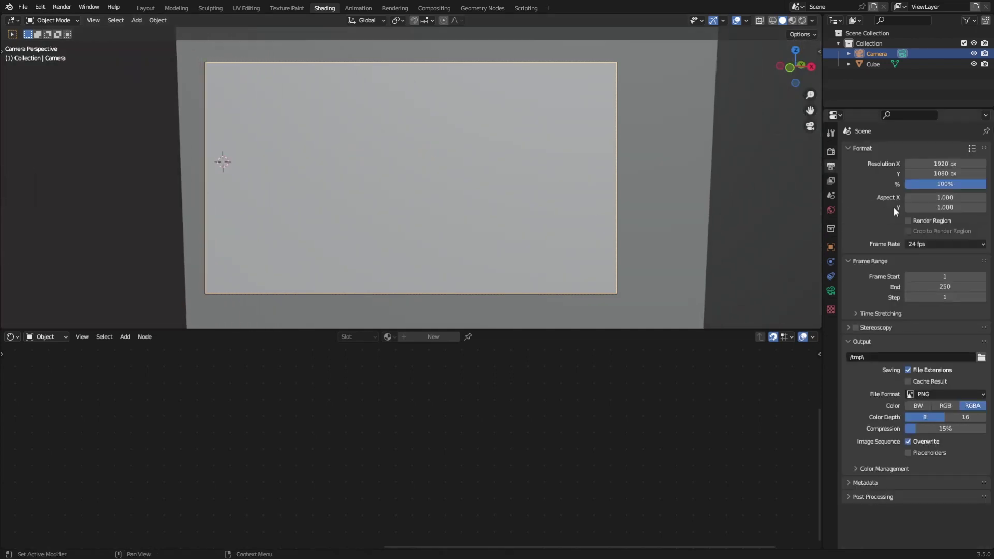
key("ctrl+s")
left_click(802, 21)
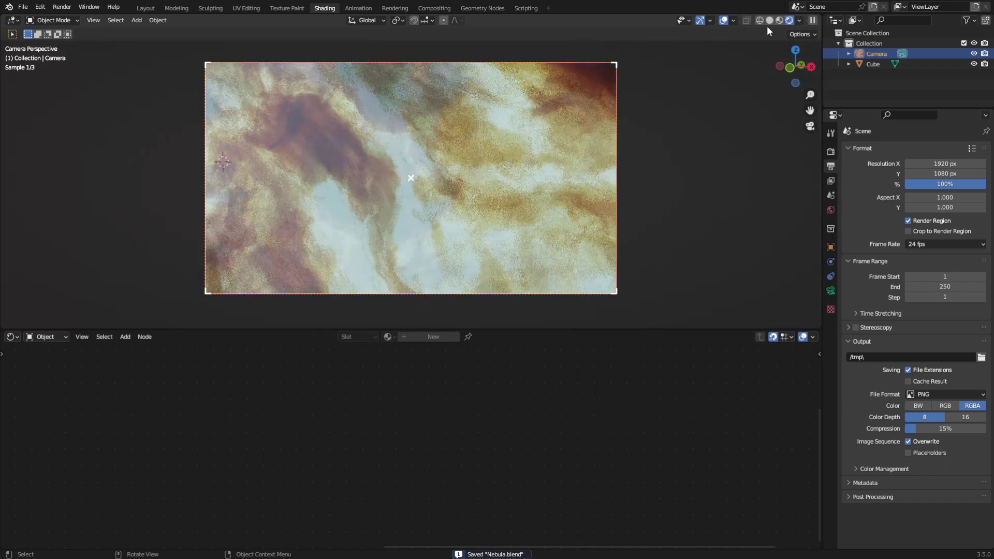
Fly the camera through the rendered nebula to reframe it on a bright, cloudy area.
key("shift+grave")
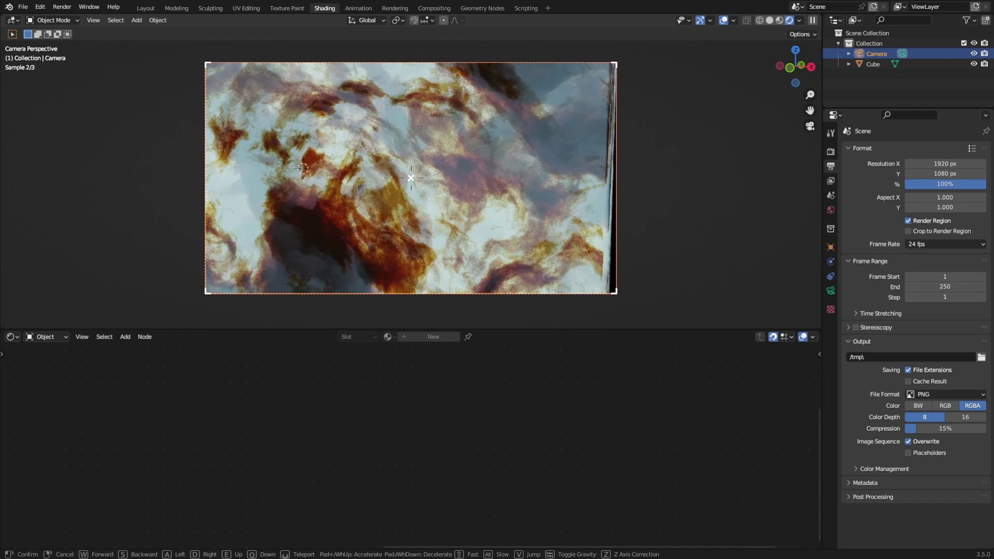
key("w")
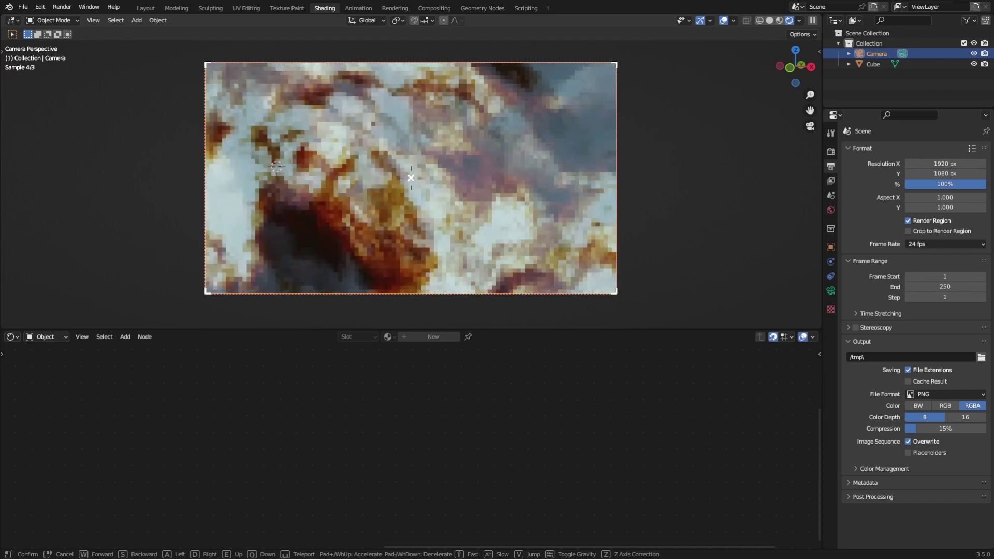
key("w")
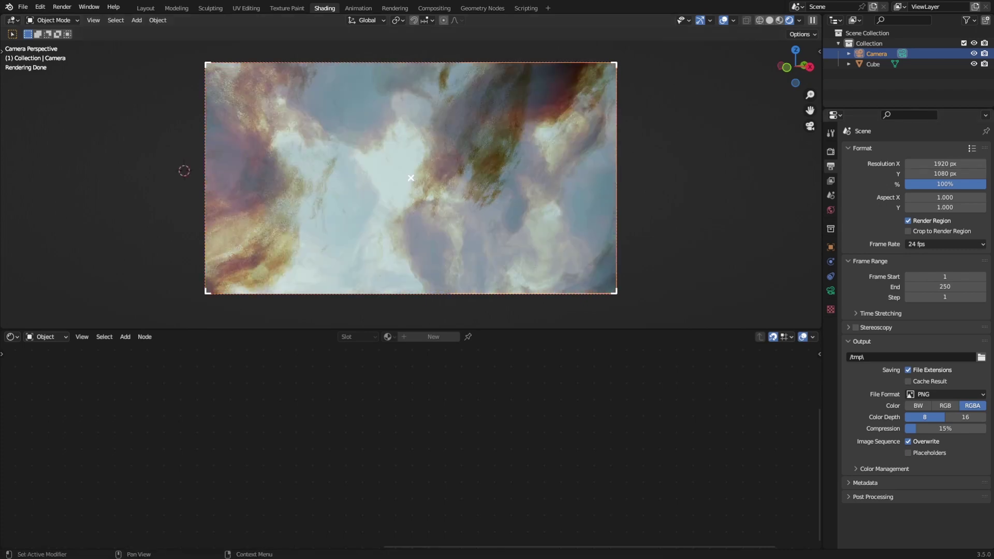
Set the output Resolution X to 2048 px.
left_click(952, 162)
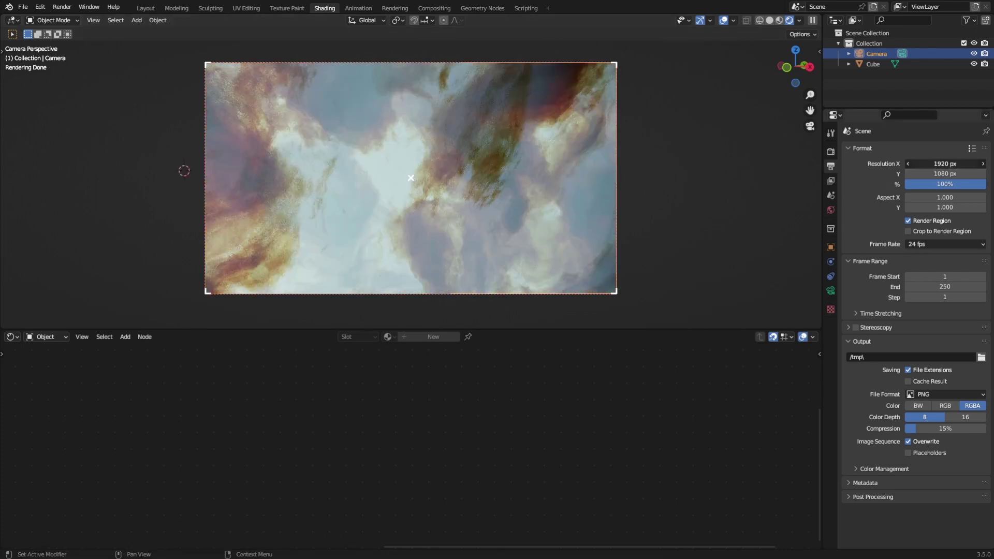
type("2048")
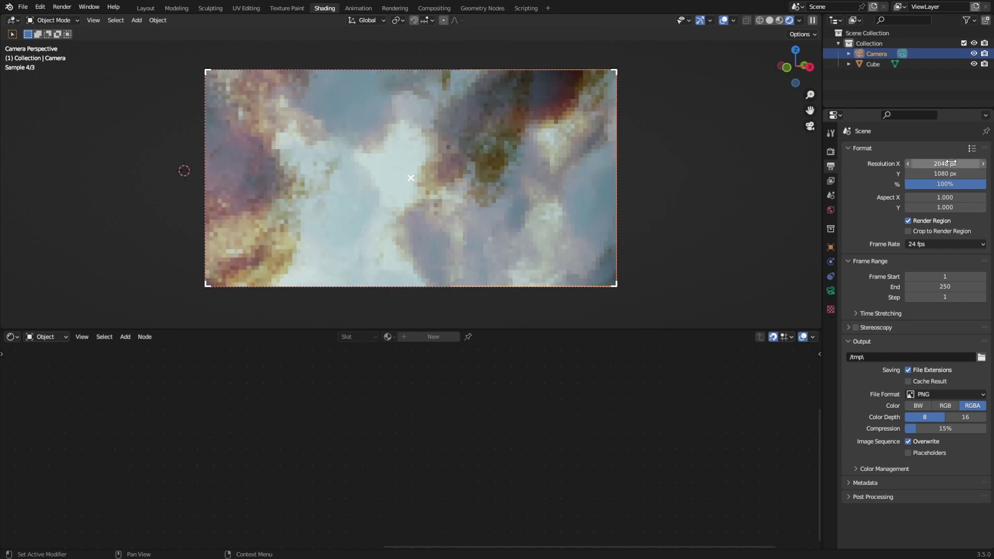
key("Return")
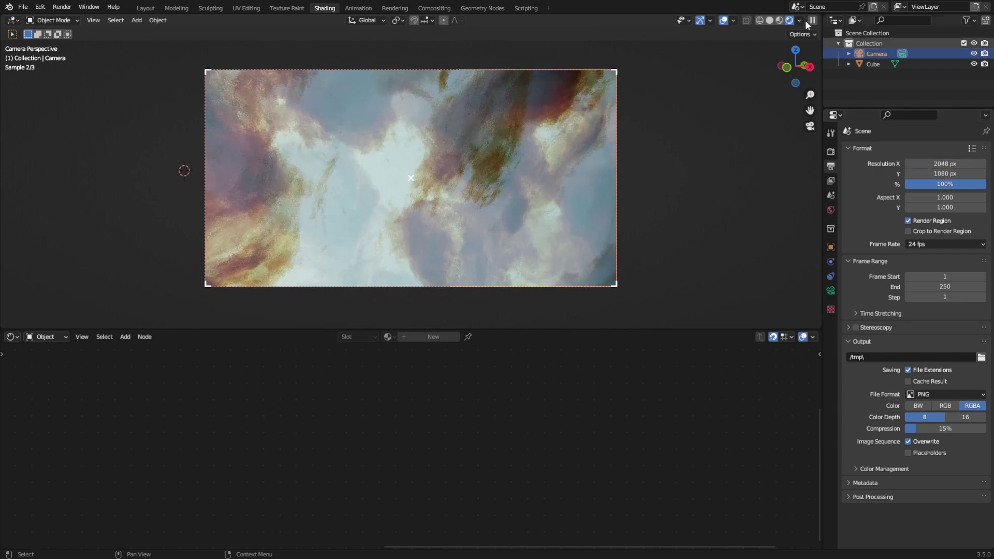
Switch the viewport to solid shading, set the output Resolution Y to 1024 px, and save the file.
left_click(771, 21)
double_click(961, 170)
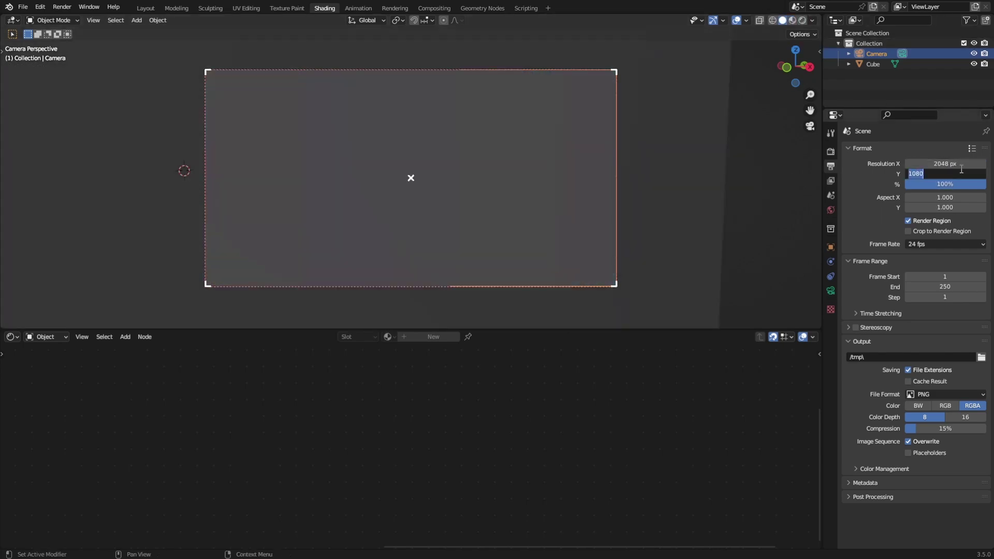
type("1")
key("Return")
key("ctrl+s")
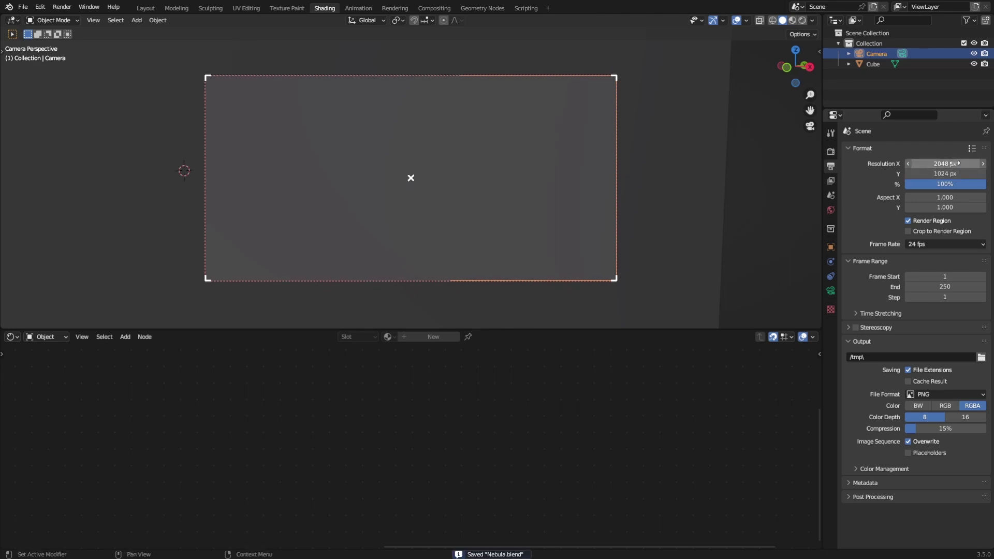
Enable Denoise for viewport sampling and switch the viewport back to rendered shading.
left_click(829, 152)
left_click(863, 272)
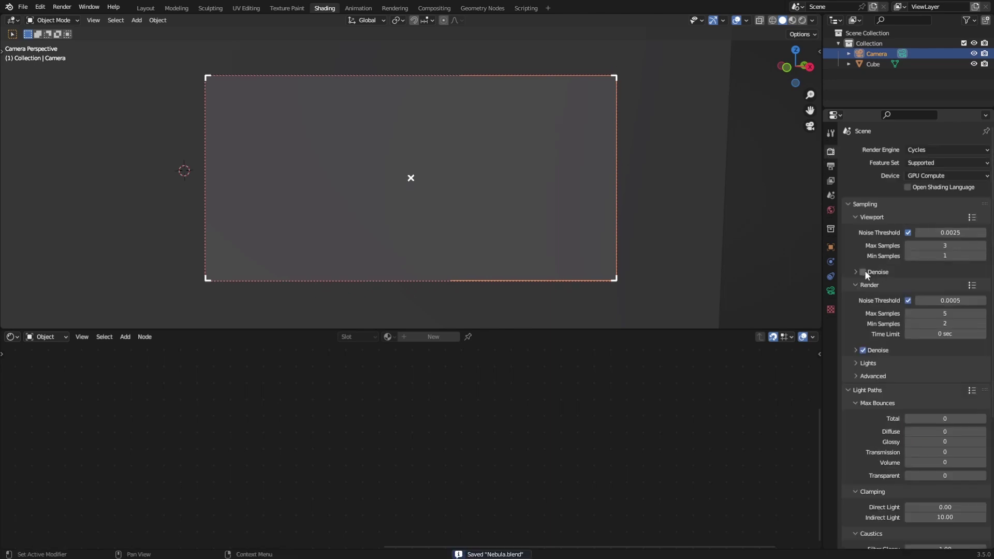
left_click(802, 20)
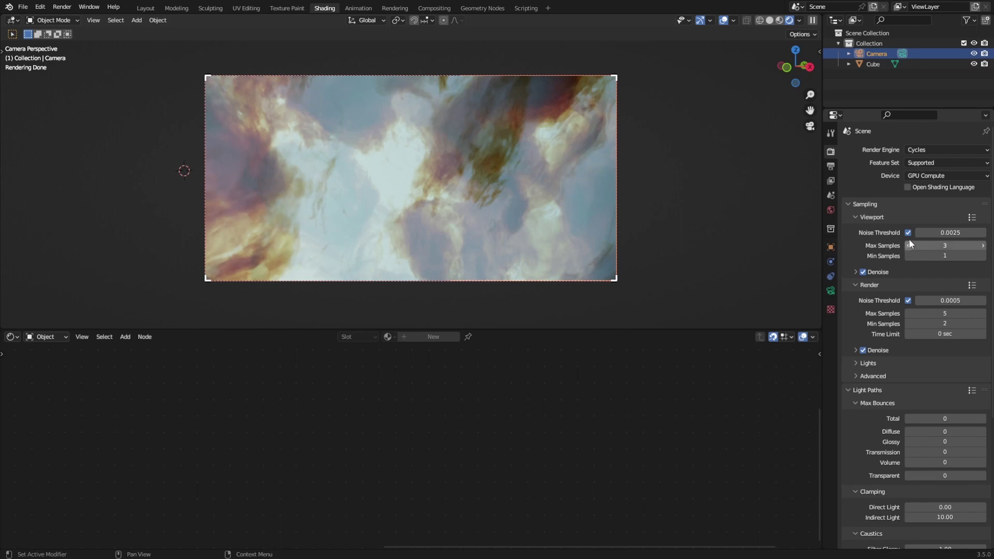
Look over the output and Volumes render settings, save the file, and return the viewport to solid shading.
left_click(831, 166)
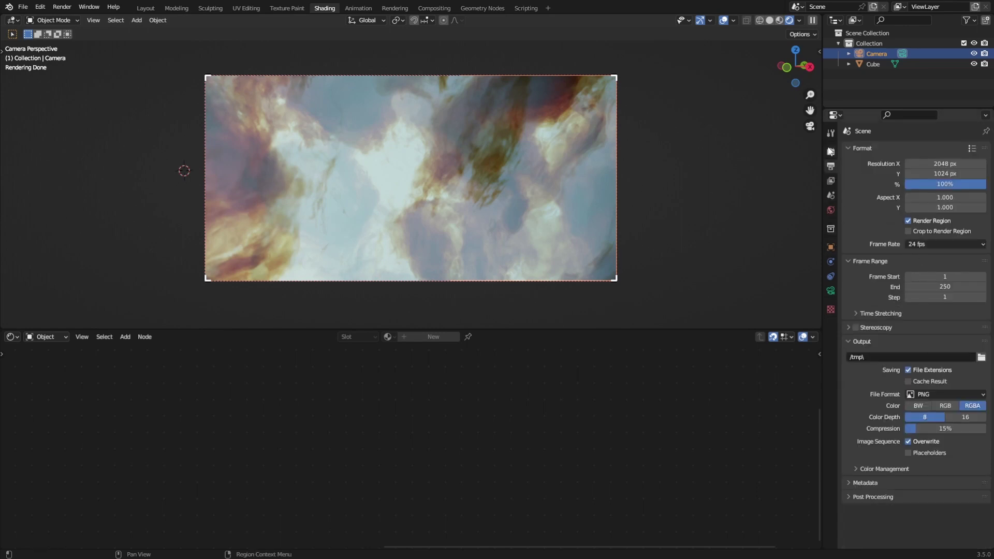
left_click(830, 151)
scroll(939, 381, "down", 10)
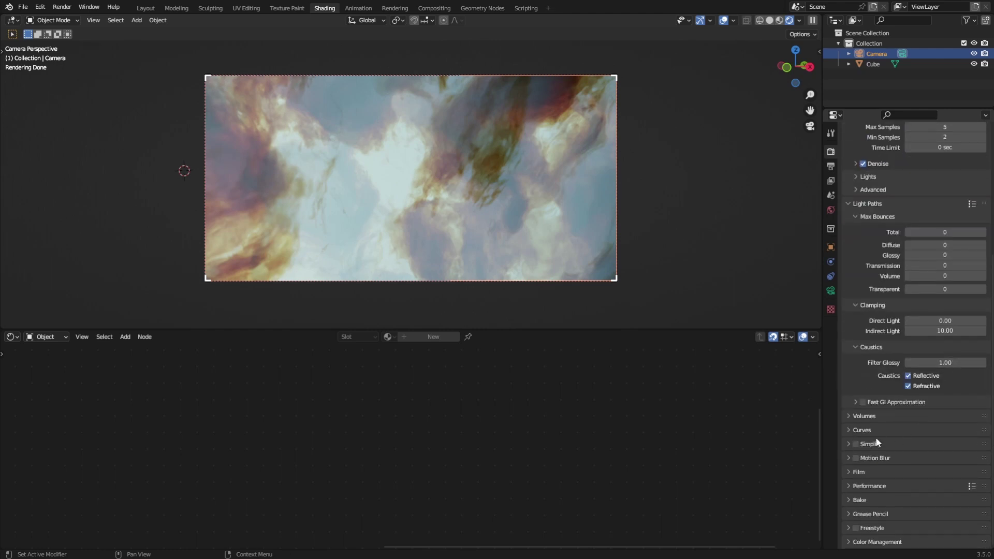
left_click(861, 417)
left_click(857, 416)
key("ctrl+s")
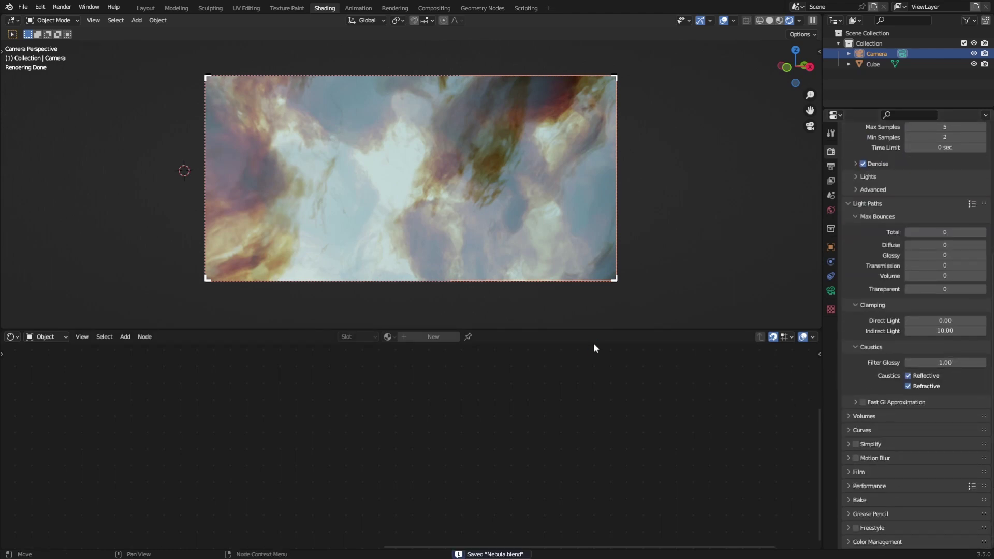
left_click(770, 21)
Try Eevee as the render engine, switch back to Cycles, and save the file.
left_click(831, 166)
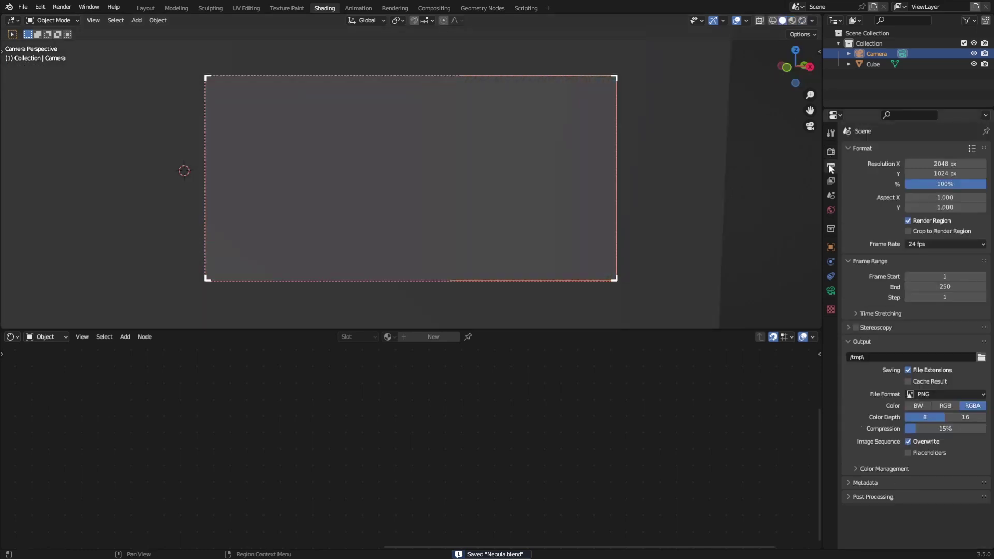
left_click(831, 181)
left_click(830, 151)
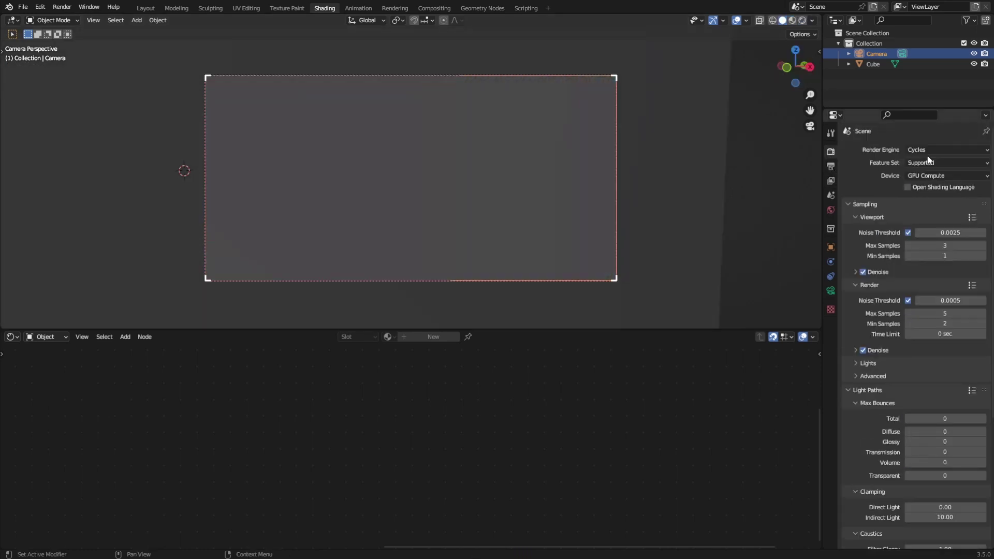
left_click(932, 149)
left_click(929, 163)
left_click(927, 150)
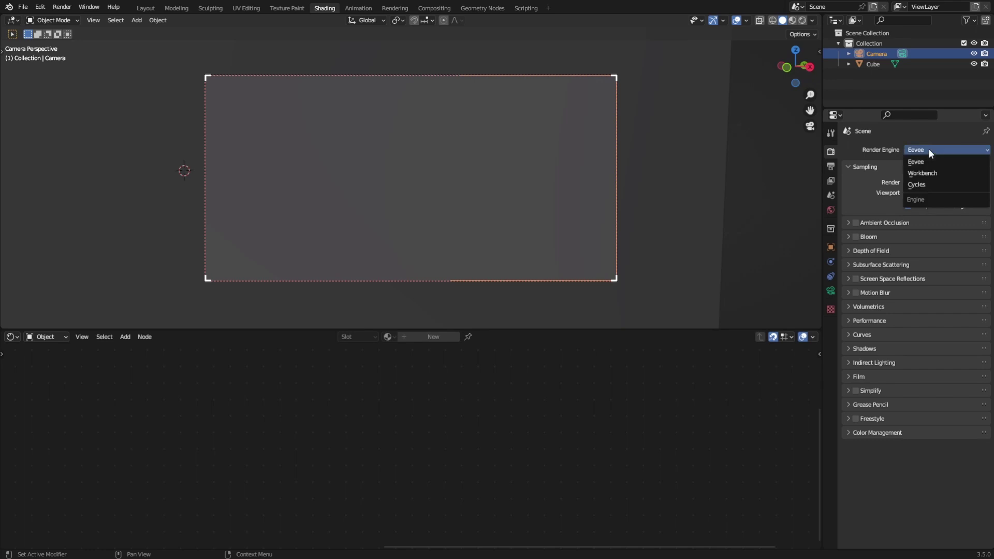
left_click(927, 185)
key("ctrl+s")
Select the cube and set the first Noise Texture's Scale to 0.75 in its Nebula material.
left_click(710, 121)
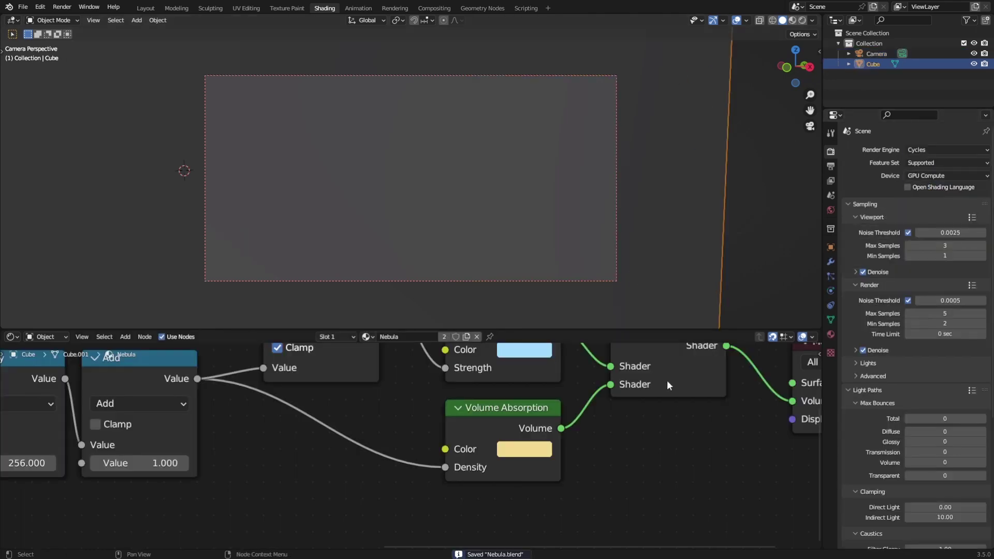
scroll(520, 461, "down", 3)
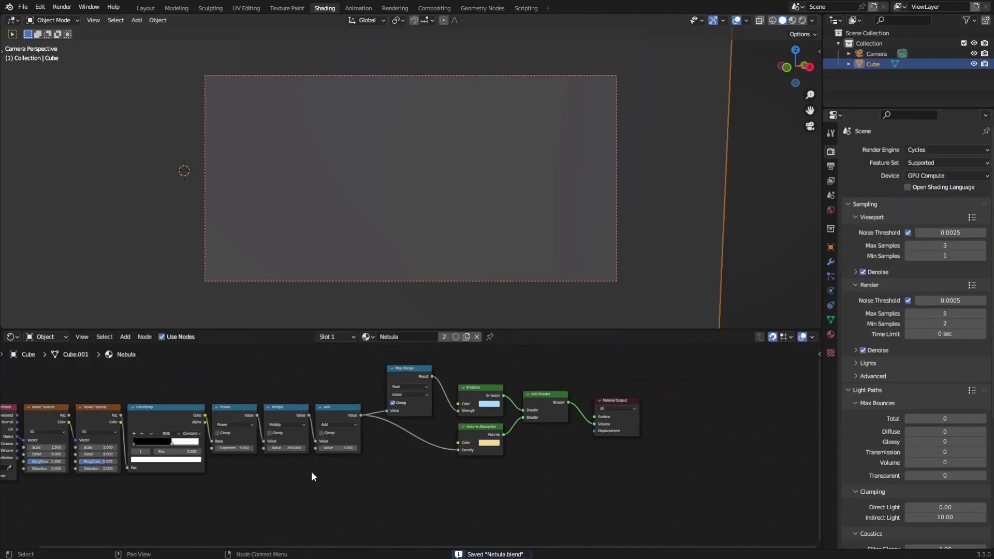
middle_click_drag(312, 471, 624, 459)
middle_click_drag(420, 468, 653, 458)
scroll(653, 458, "up", 4)
middle_click_drag(472, 421, 437, 439)
scroll(437, 435, "up", 2)
left_click(434, 426)
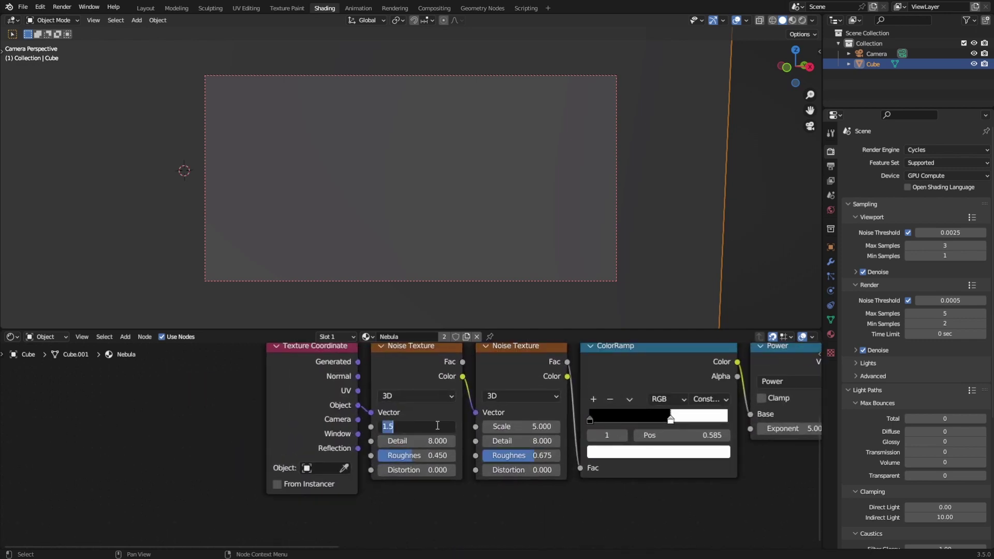
type("0.73")
key("Return")
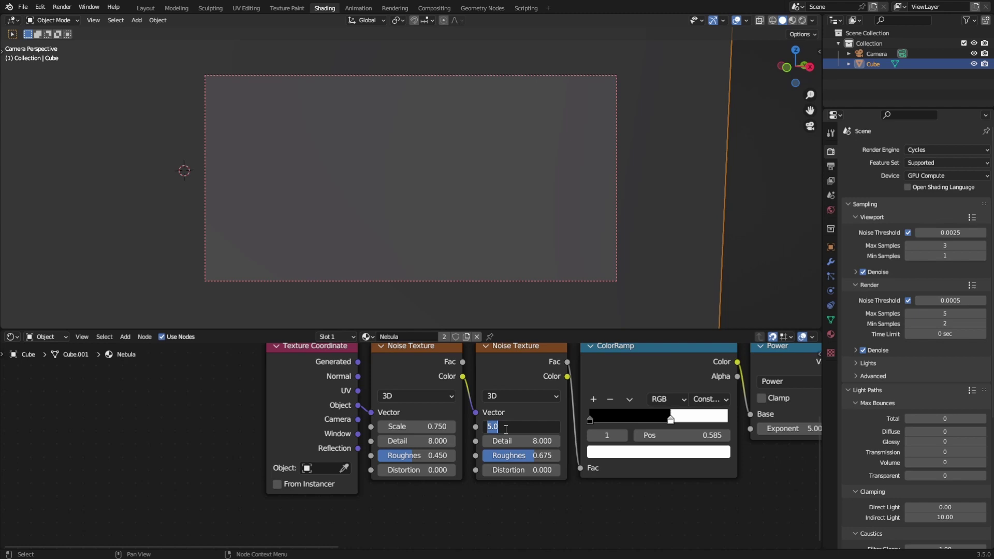
Set the second Noise Texture's Scale to 8 and save the file.
type("8")
key("Return")
key("ctrl+s")
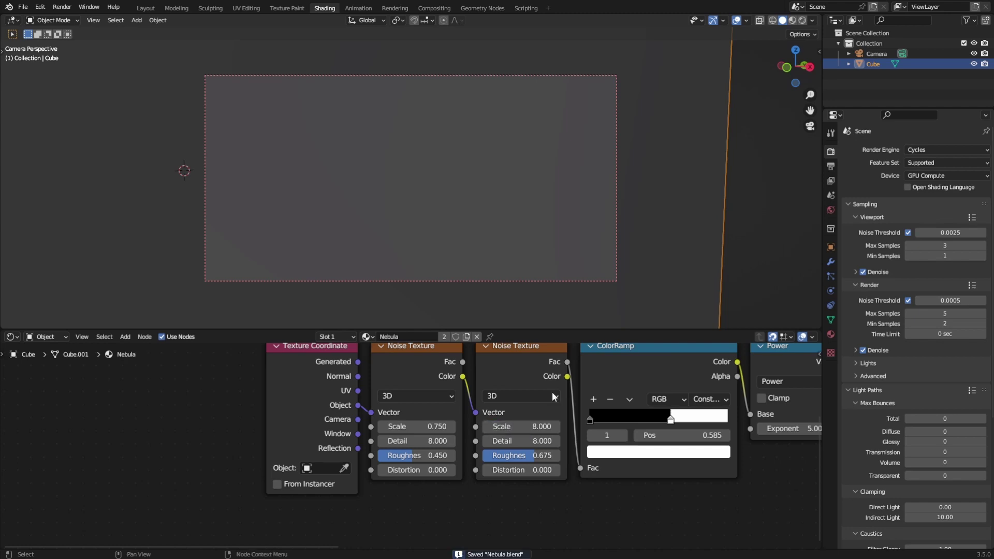
Switch the viewport to rendered shading, then set the first Noise Texture's Scale to 1.5 and the second's to 8.
left_click(801, 19)
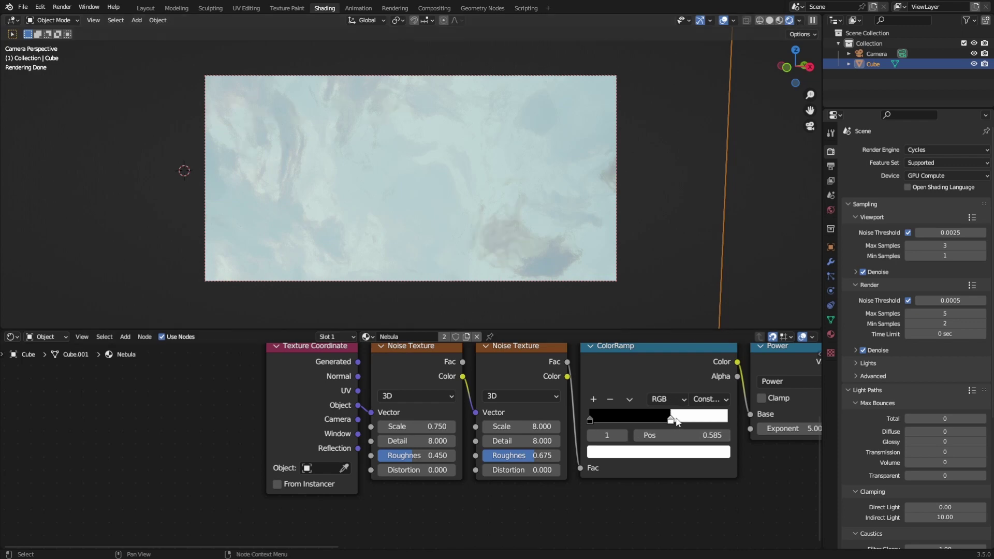
mouse_move(677, 422)
left_mouse_down()
mouse_move(660, 422)
mouse_move(670, 423)
left_mouse_up()
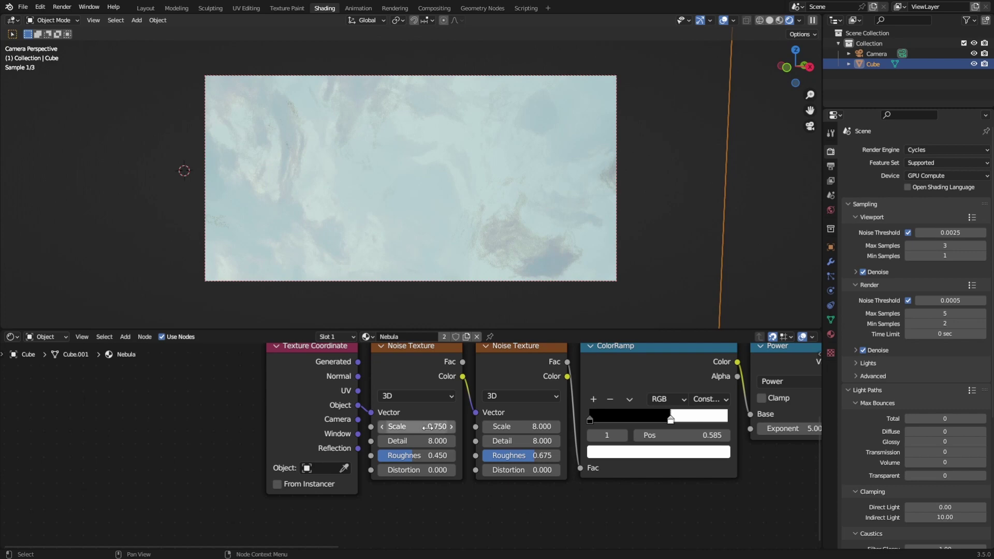
left_click_drag(427, 426, 428, 426)
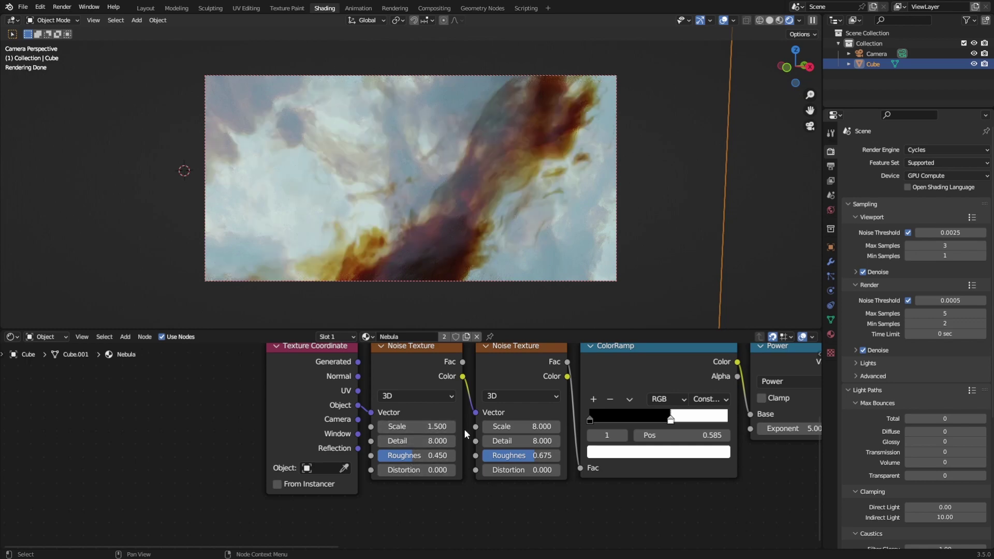
double_click(520, 426)
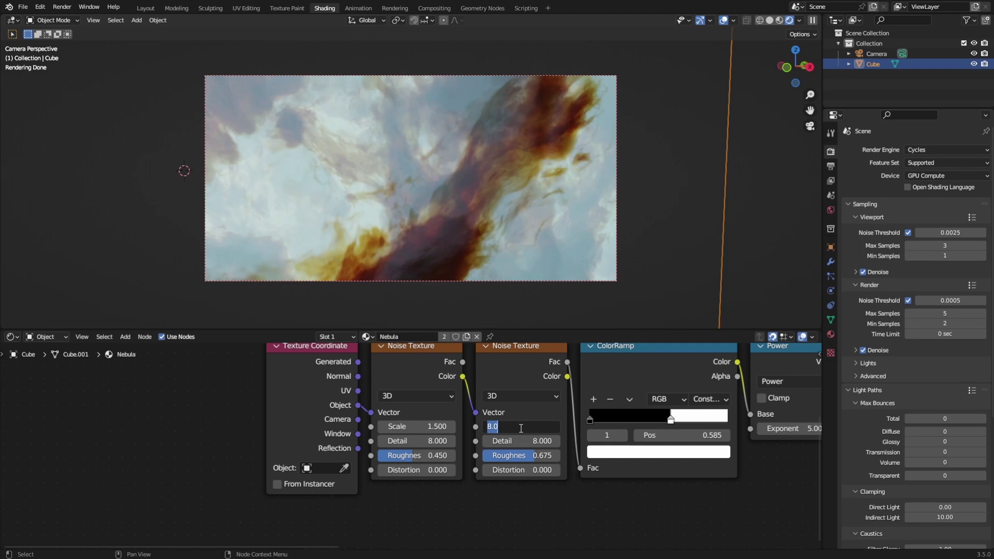
type("8")
key("Return")
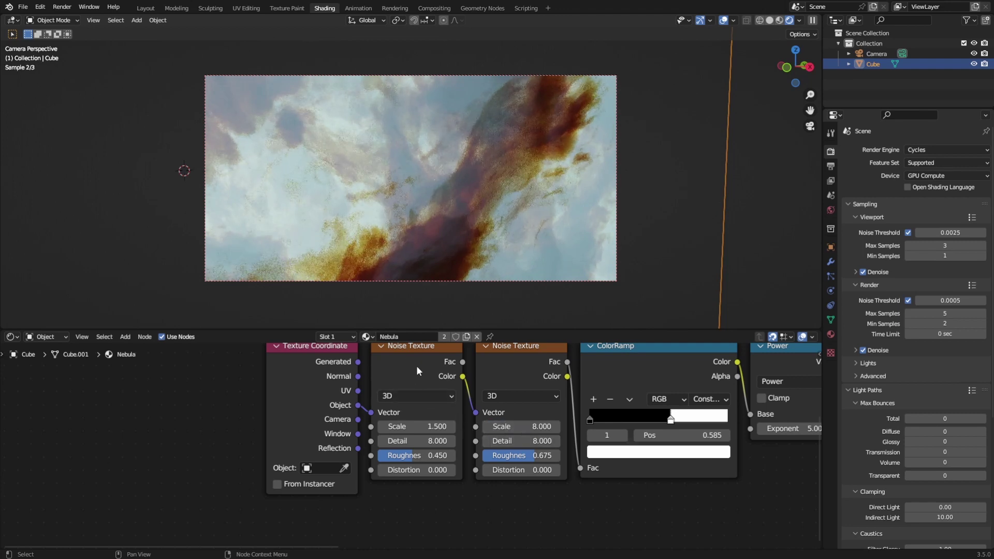
Change the first Noise Texture's dimensions to 4D.
left_click(408, 395)
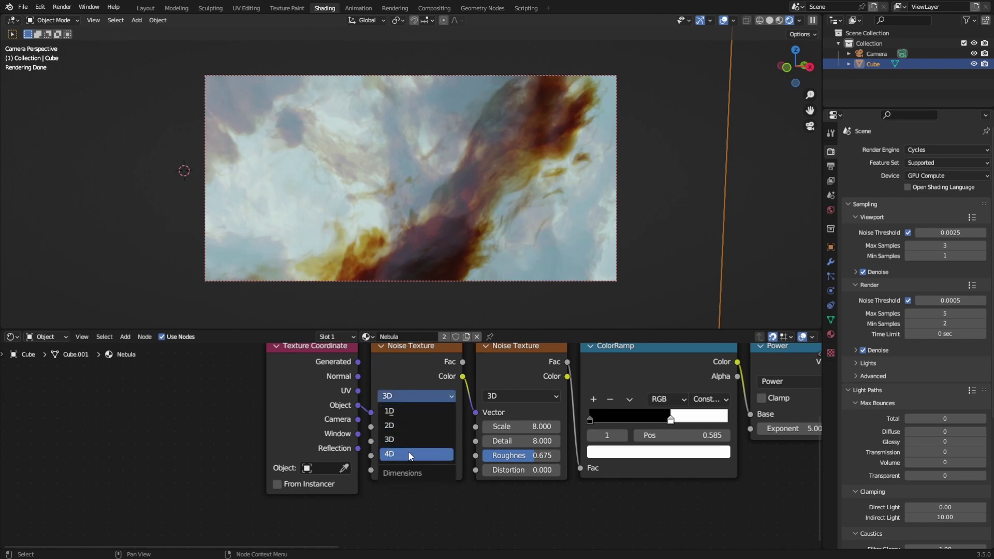
left_click(411, 396)
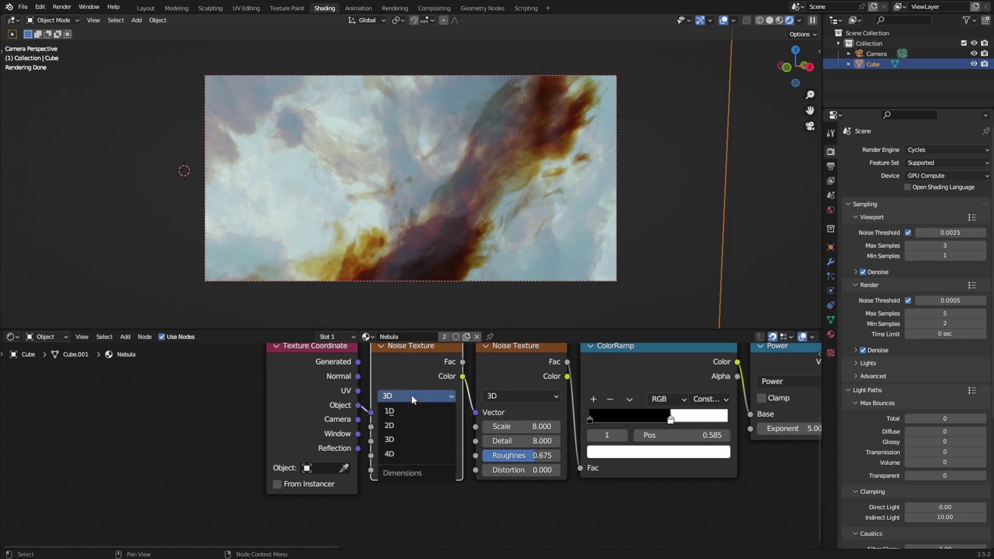
left_click(405, 454)
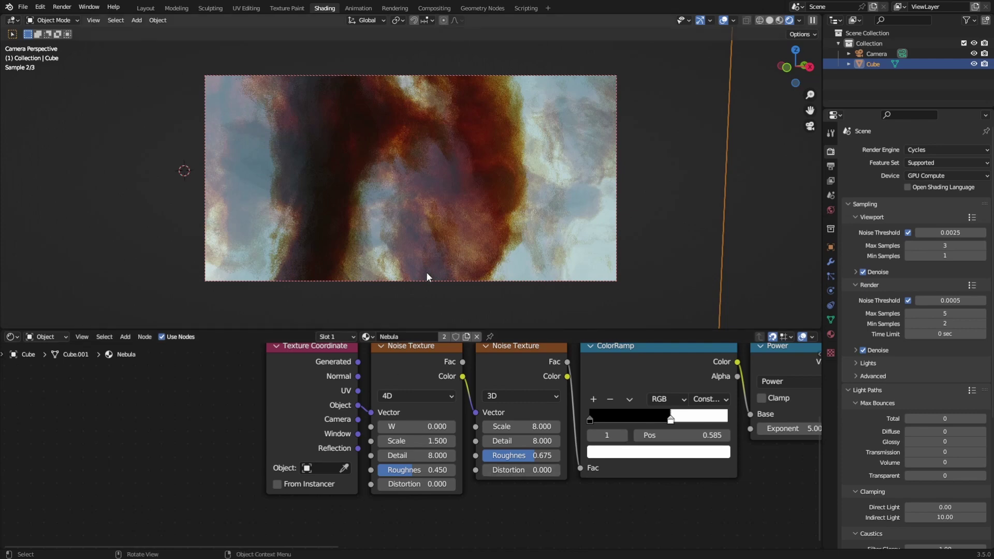
Limit the render region to a smaller area near the middle of the camera frame and set the first Noise Texture's W to 0.39.
key("ctrl+b")
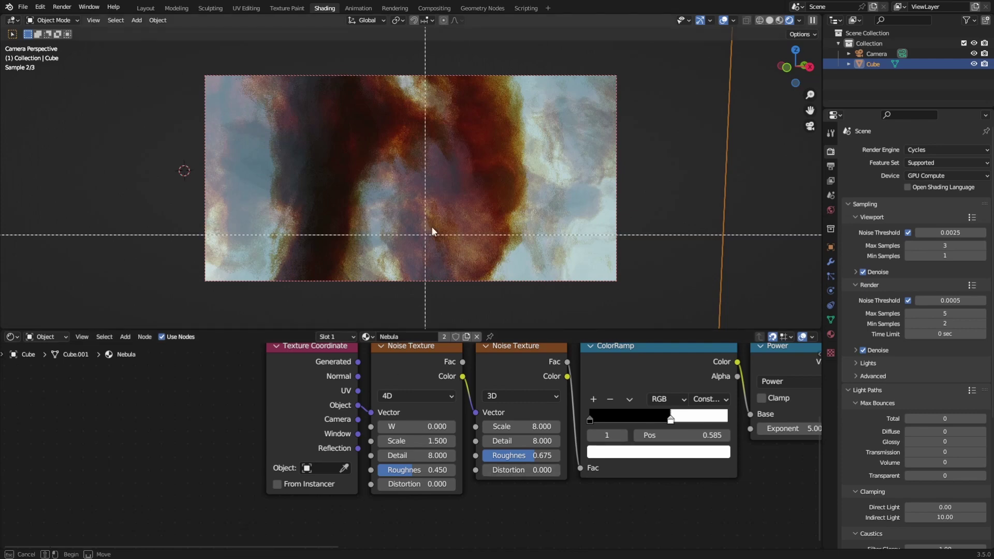
left_click_drag(330, 98, 483, 238)
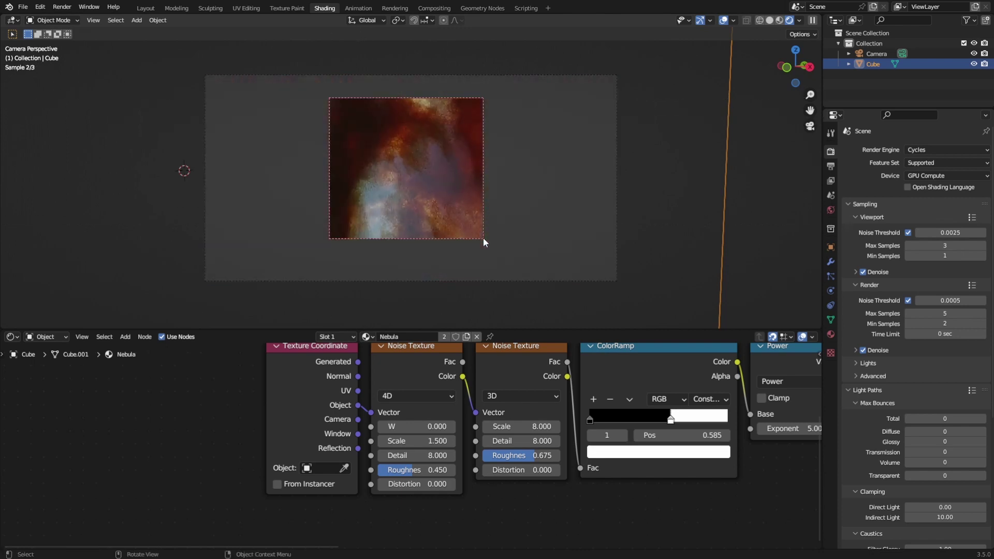
mouse_move(408, 426)
left_mouse_down("shift")
mouse_move(482, 426)
mouse_move(422, 430)
left_mouse_up("shift")
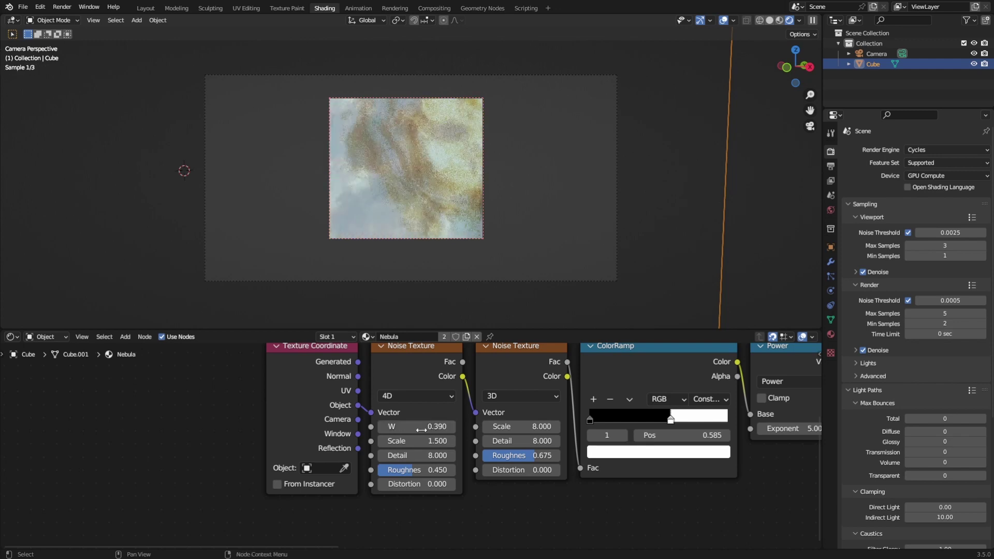
Try 0.2 and 0.1 as the Add node's Value to compare how dark the nebula gets.
scroll(663, 436, "down", 3)
middle_click_drag(758, 424, 432, 432)
scroll(442, 438, "up", 2)
double_click(560, 442)
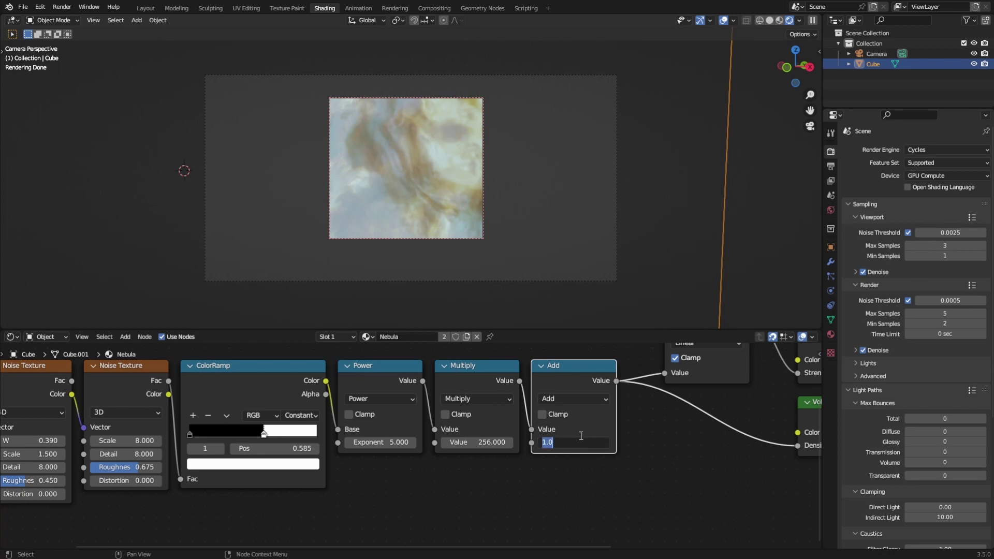
type("0.2")
key("Return")
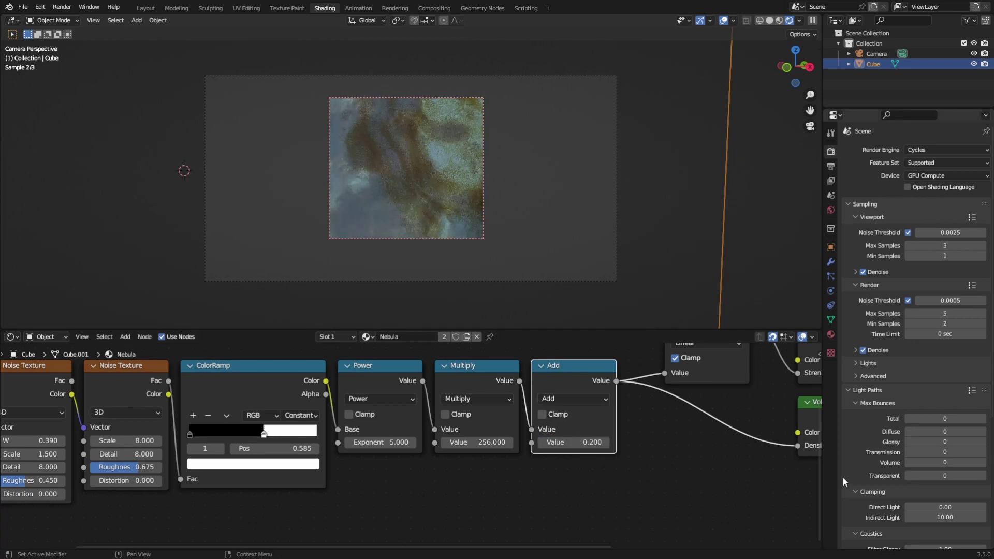
middle_click_drag(686, 450, 558, 489)
scroll(657, 434, "down", 1)
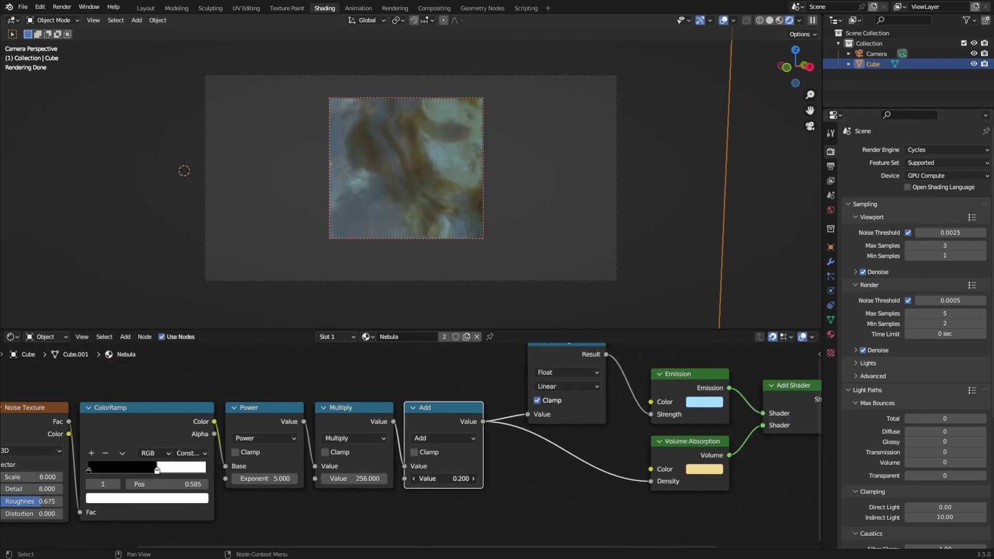
double_click(461, 478)
type("0.1")
key("Return")
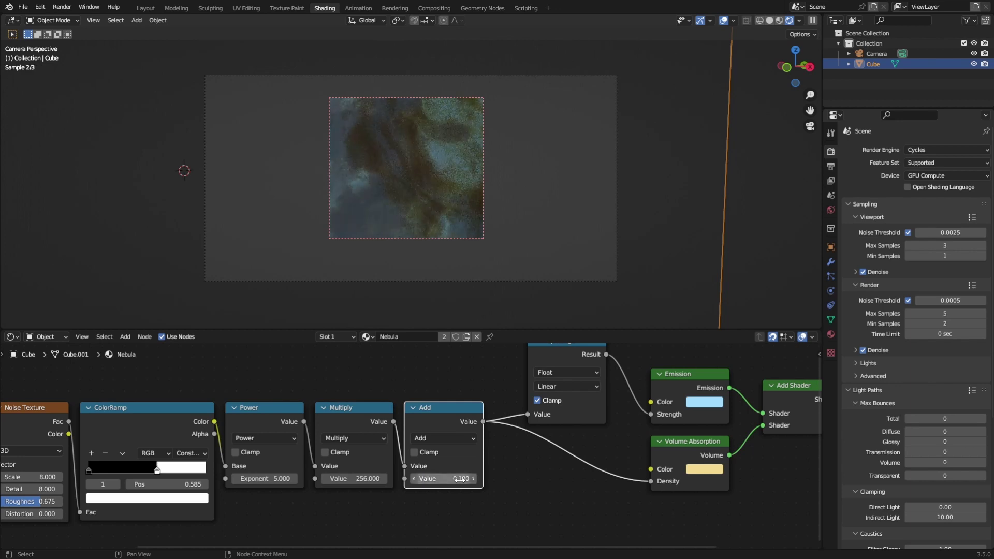
Try -1 as the Add node's Value and undo the change.
double_click(460, 479)
type("-1")
key("Return")
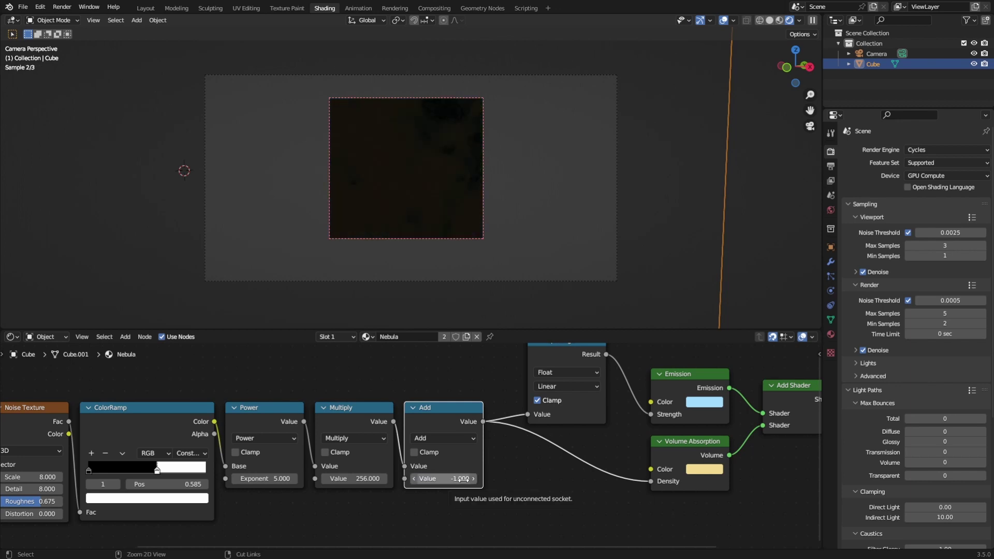
key("ctrl+z")
Try 0.75 as the Add node's Value and set it back to 1.
double_click(457, 479)
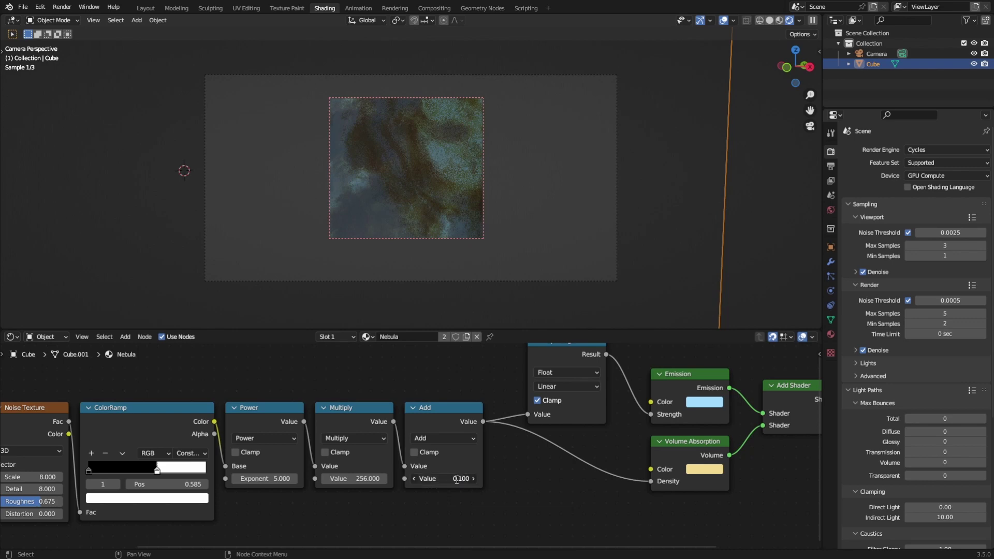
type(".75")
key("Return")
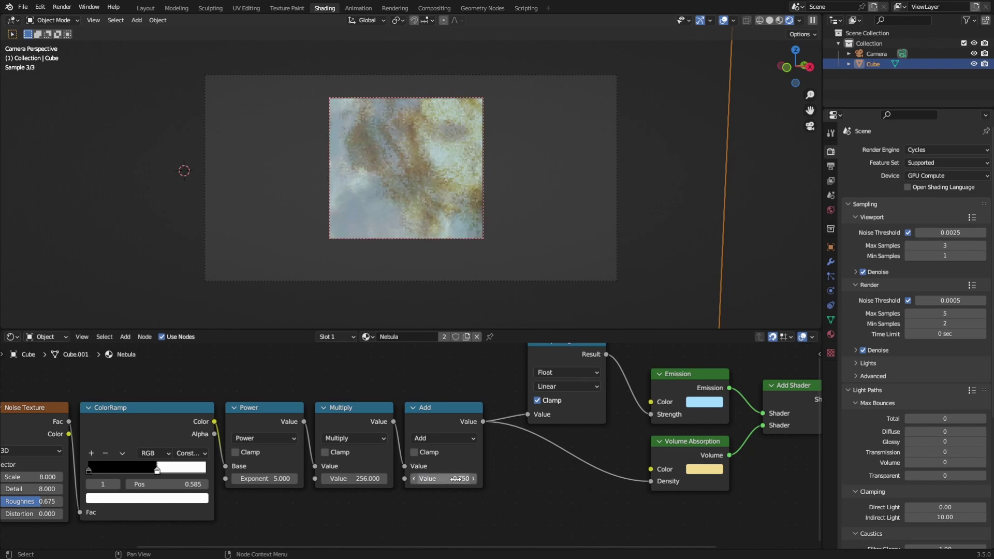
double_click(456, 479)
type("1")
key("Return")
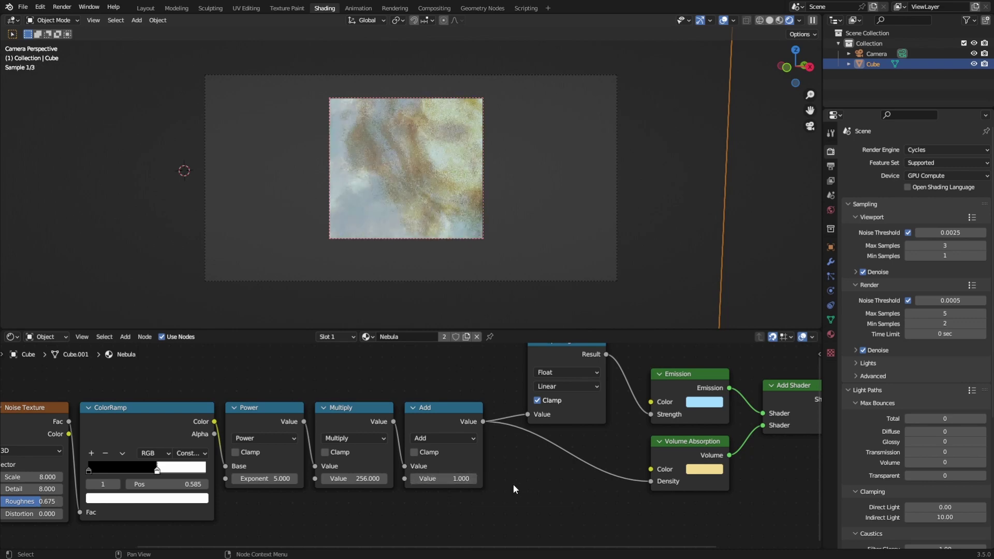
Shift the Emission color to a slightly softer sky blue with hue about 0.581 and saturation about 0.704.
left_click(719, 402)
left_click(738, 265)
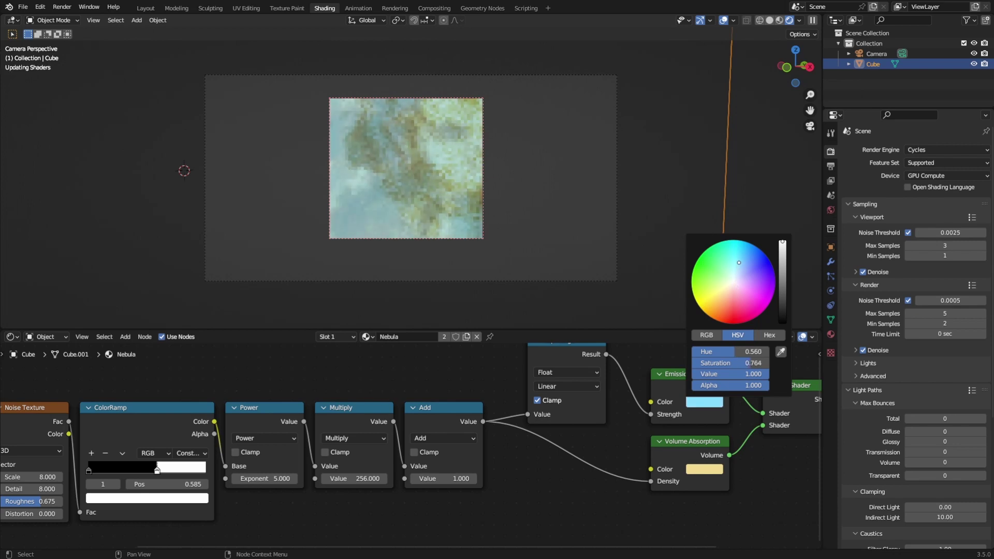
left_click_drag(739, 263, 740, 265)
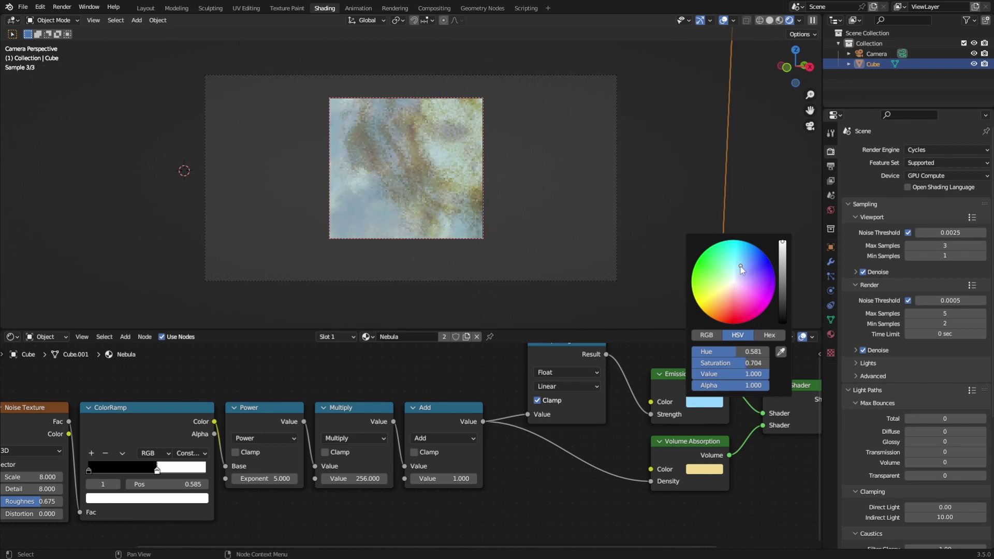
Make the Volume Absorption node's yellow color slightly more saturated and save the file.
left_click(699, 470)
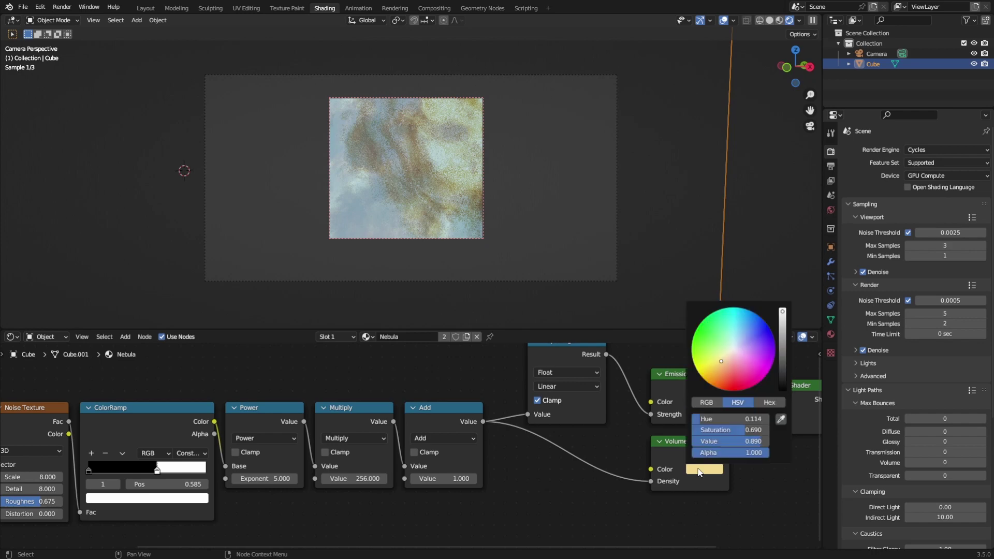
left_click(721, 363)
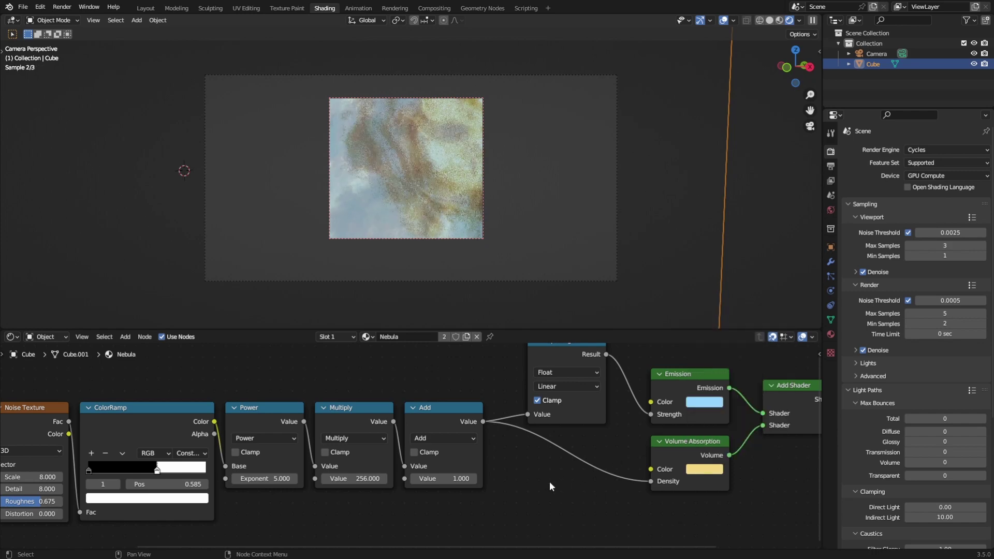
key("ctrl+s")
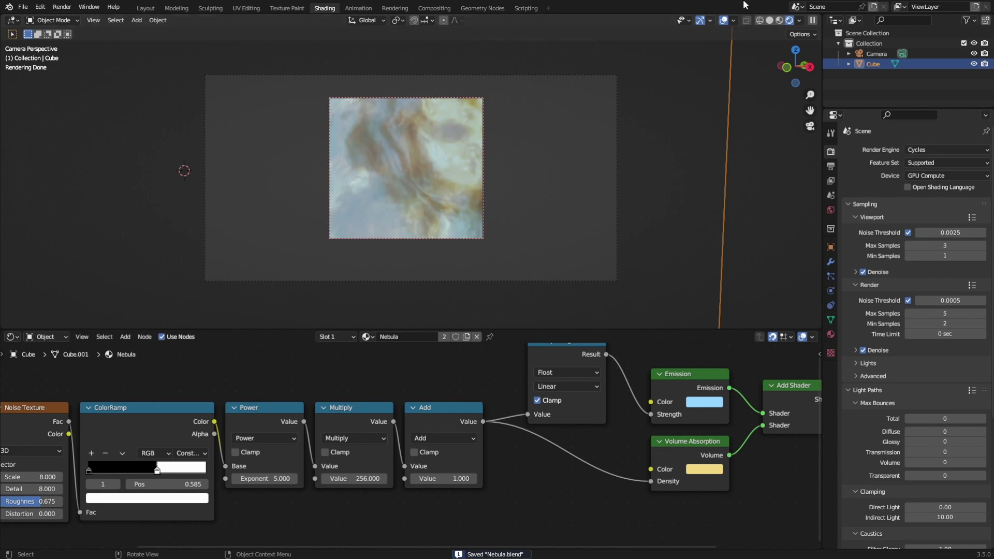
Extend the render region to cover the whole camera frame, preview it in rendered shading, and deselect the cube.
left_click(769, 20)
key("ctrl+b")
left_click_drag(151, 30, 694, 299)
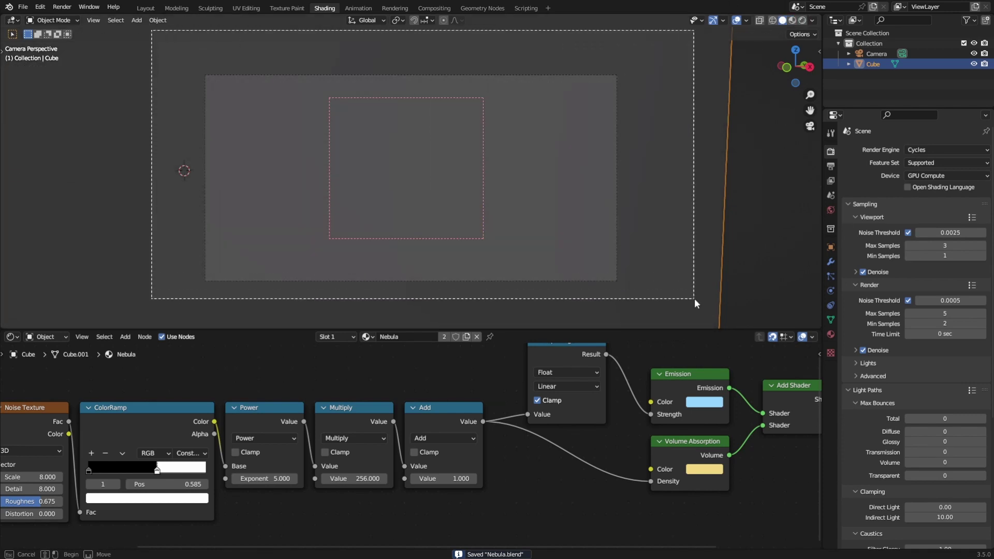
left_click(801, 20)
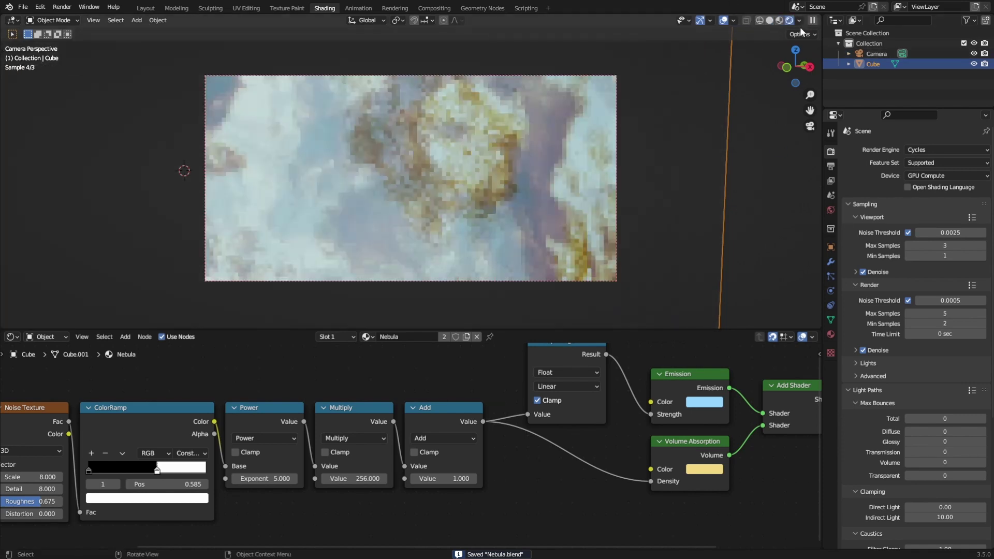
left_click(771, 190)
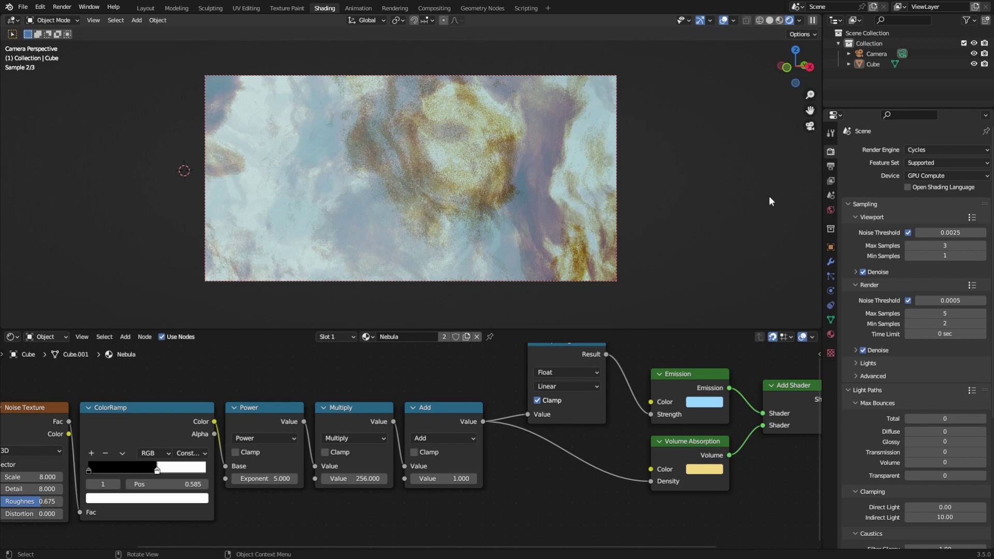
Examine the entire nebula cube in rendered shading from several sides outside the camera view.
middle_click(704, 213)
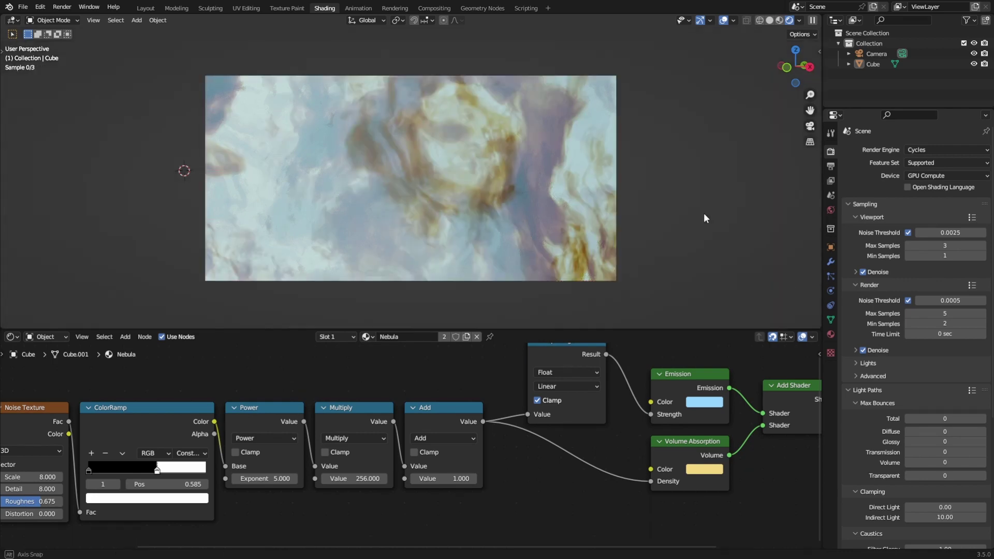
scroll(703, 212, "down", 3)
scroll(636, 204, "down", 5)
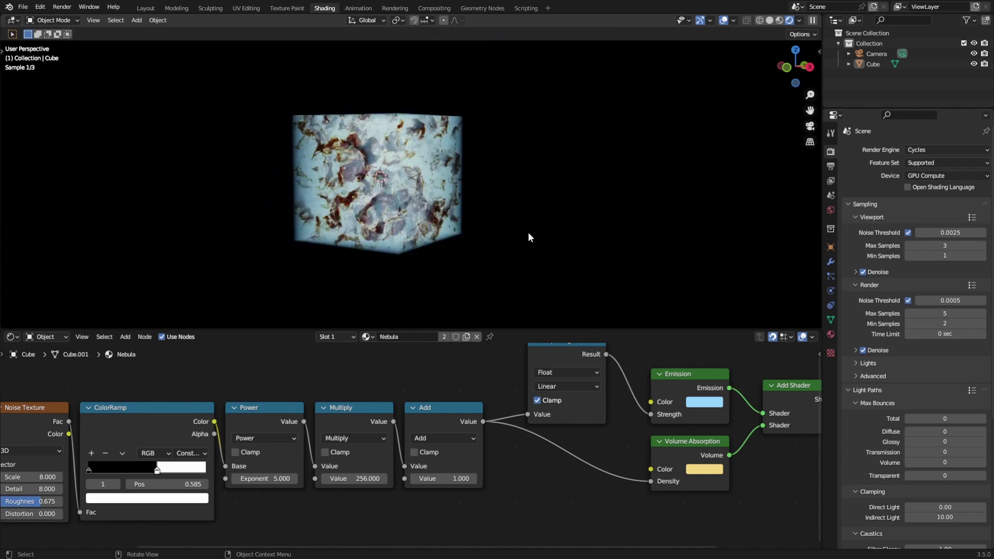
middle_click_drag(581, 238, 483, 188)
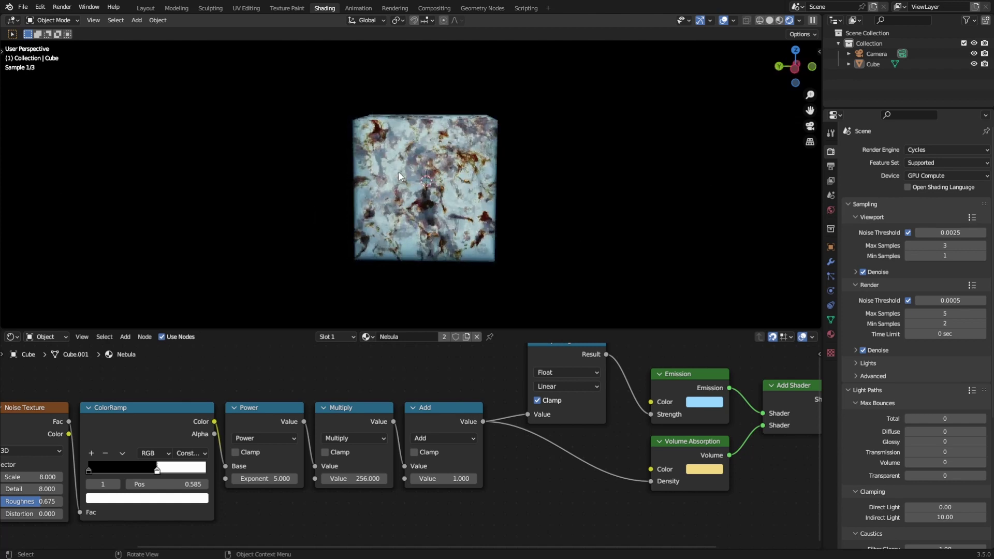
middle_click_drag(399, 175, 322, 189)
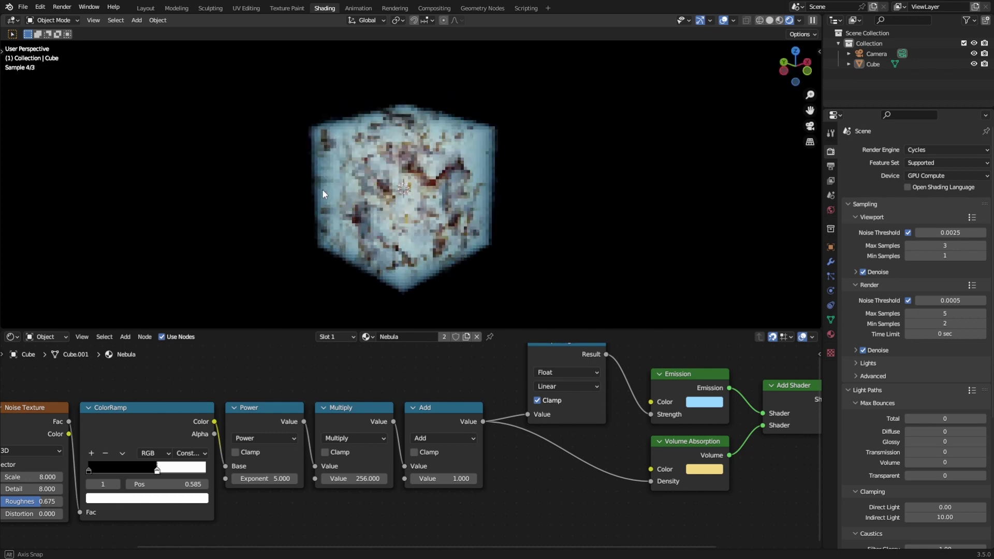